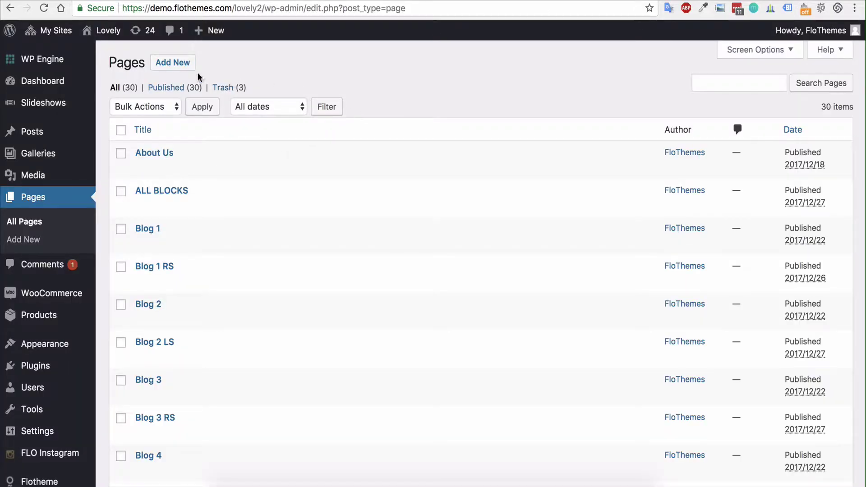
Create a new page titled 'Blog / Portfolio' and let it autosave as a draft
{"action": "left_click", "coordinate": [178, 64]}
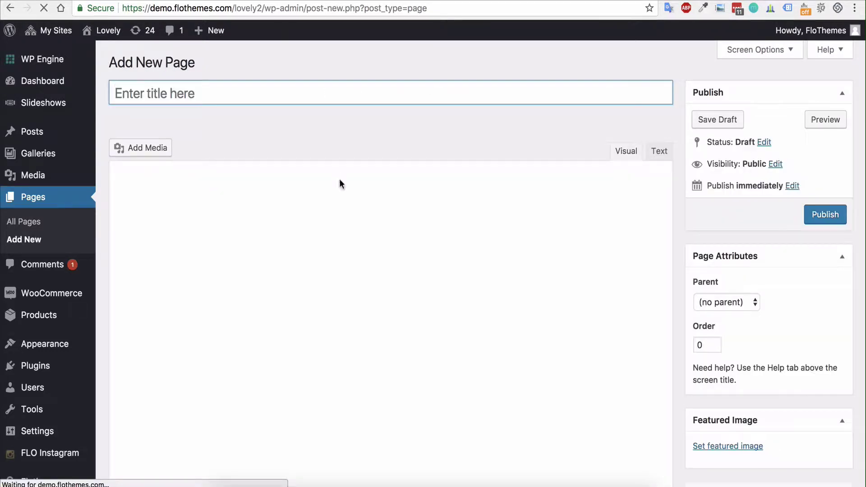
{"action": "type", "text": "Blog"}
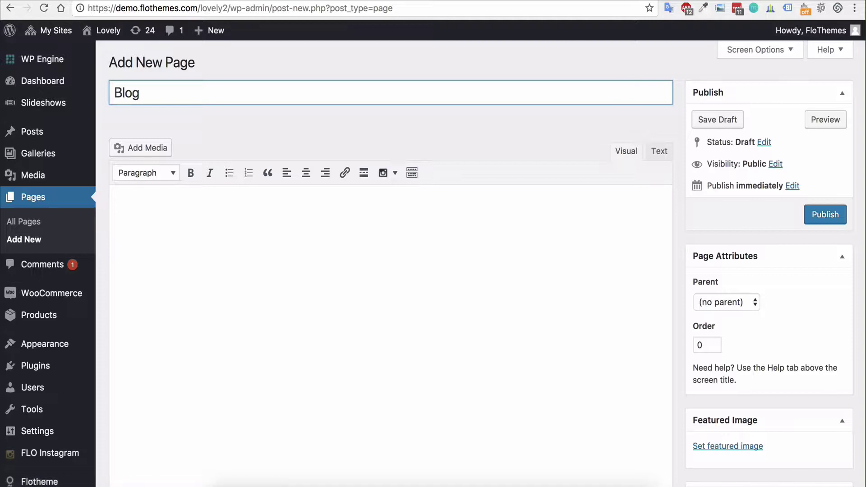
{"action": "type", "text": " / Portfolio"}
{"action": "left_click", "coordinate": [675, 183]}
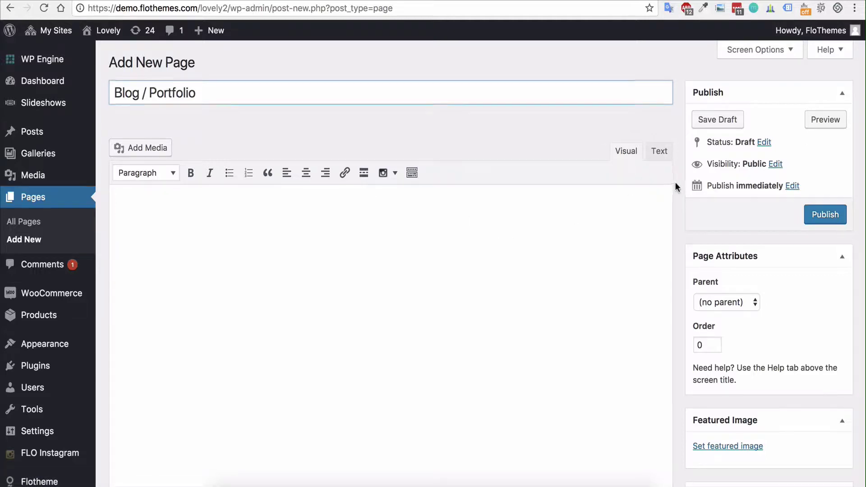
{"action": "scroll", "coordinate": [675, 183], "scroll_direction": "down", "scroll_amount": 6}
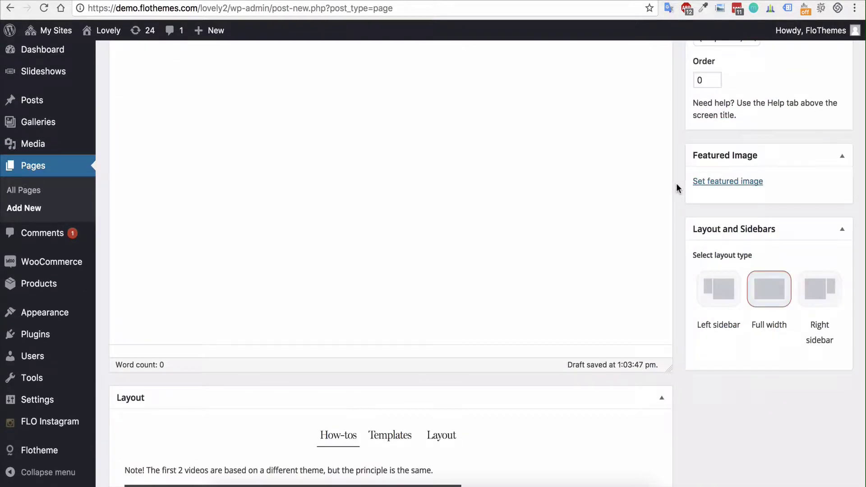
{"action": "scroll", "coordinate": [676, 183], "scroll_direction": "down", "scroll_amount": 5}
Quick-view the Listing Type A template in the Templates gallery without applying it
{"action": "left_click", "coordinate": [394, 199]}
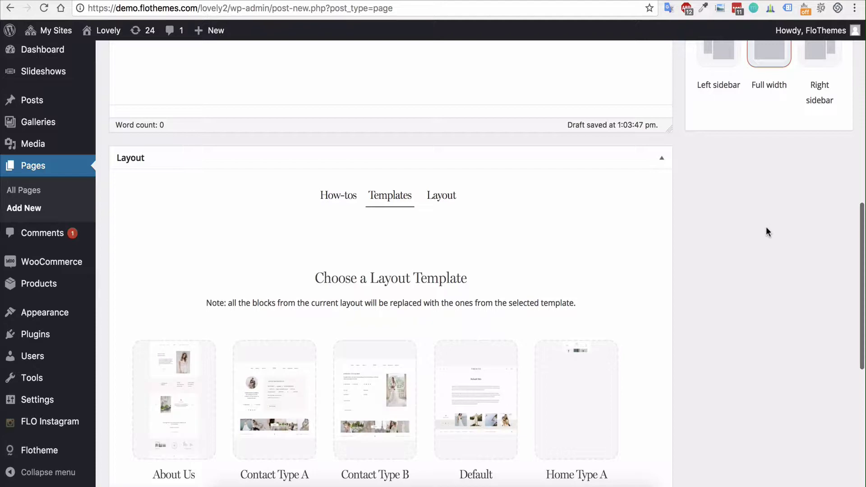
{"action": "scroll", "coordinate": [725, 224], "scroll_direction": "down", "scroll_amount": 2}
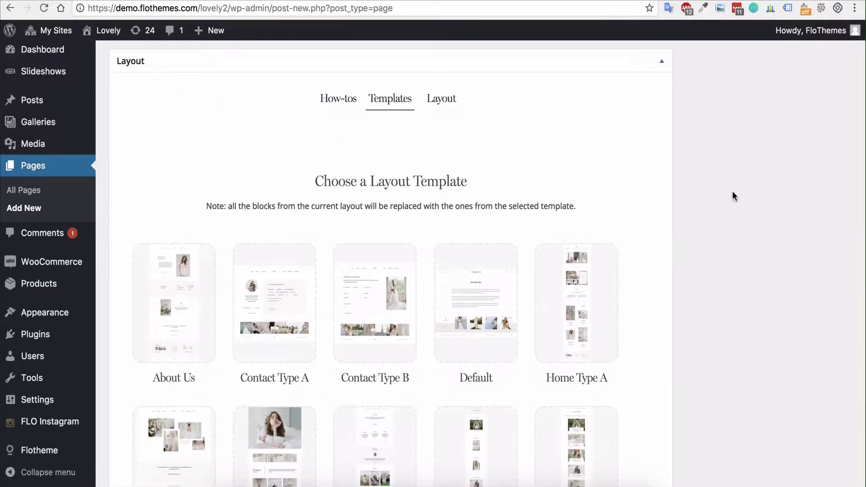
{"action": "scroll", "coordinate": [732, 193], "scroll_direction": "down", "scroll_amount": 3}
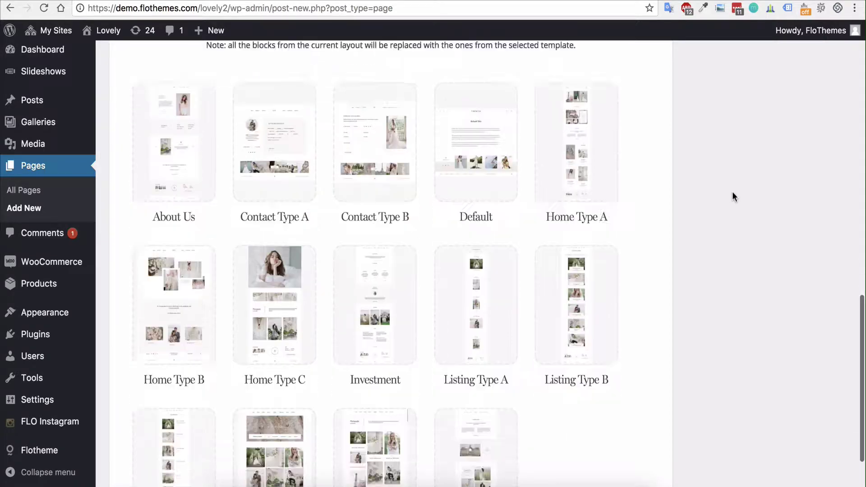
{"action": "left_click", "coordinate": [466, 259]}
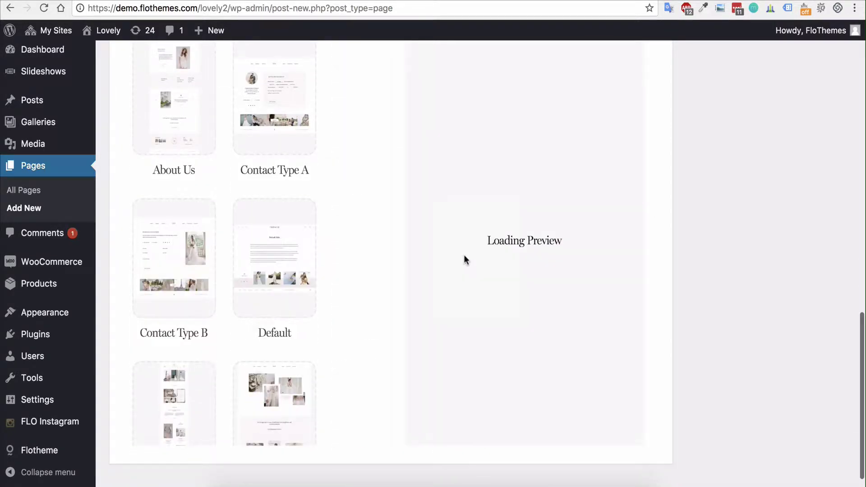
{"action": "scroll", "coordinate": [692, 239], "scroll_direction": "up", "scroll_amount": 1}
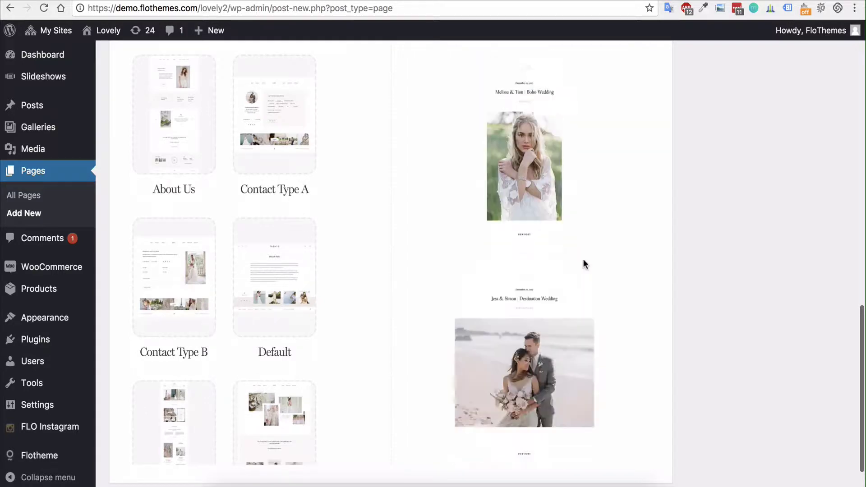
{"action": "scroll", "coordinate": [583, 258], "scroll_direction": "up", "scroll_amount": 10}
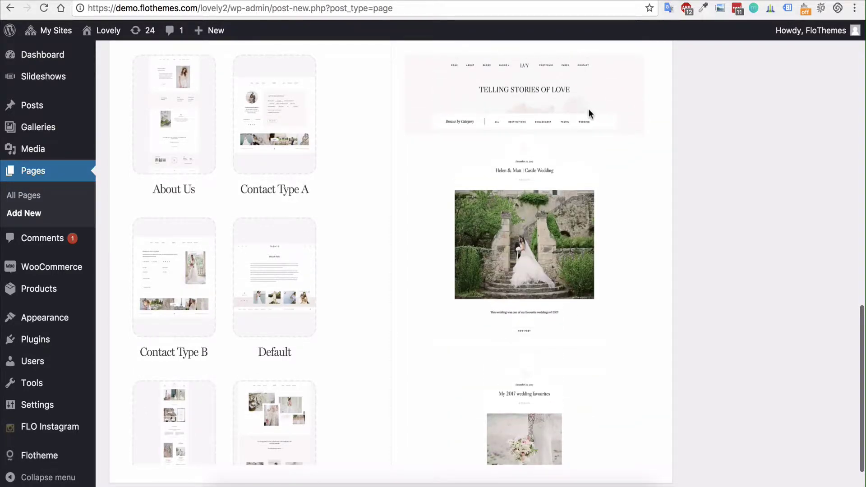
{"action": "scroll", "coordinate": [588, 109], "scroll_direction": "down", "scroll_amount": 10}
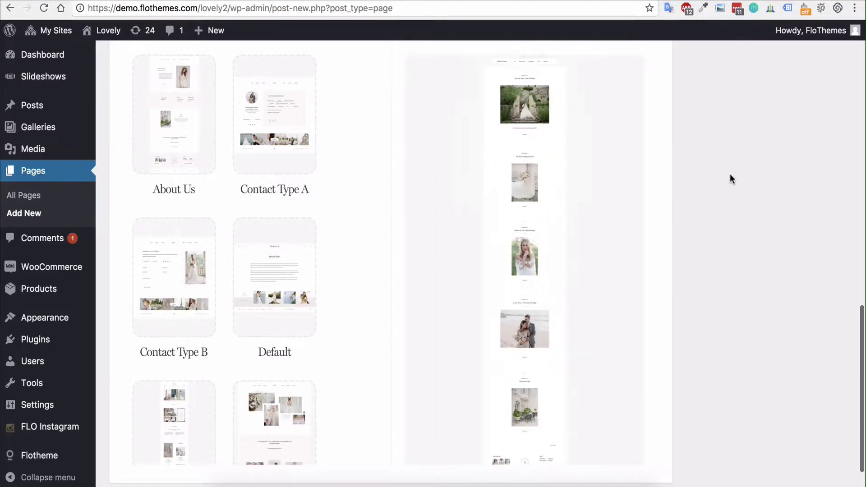
{"action": "scroll", "coordinate": [729, 174], "scroll_direction": "up", "scroll_amount": 3}
{"action": "scroll", "coordinate": [721, 181], "scroll_direction": "down", "scroll_amount": 5}
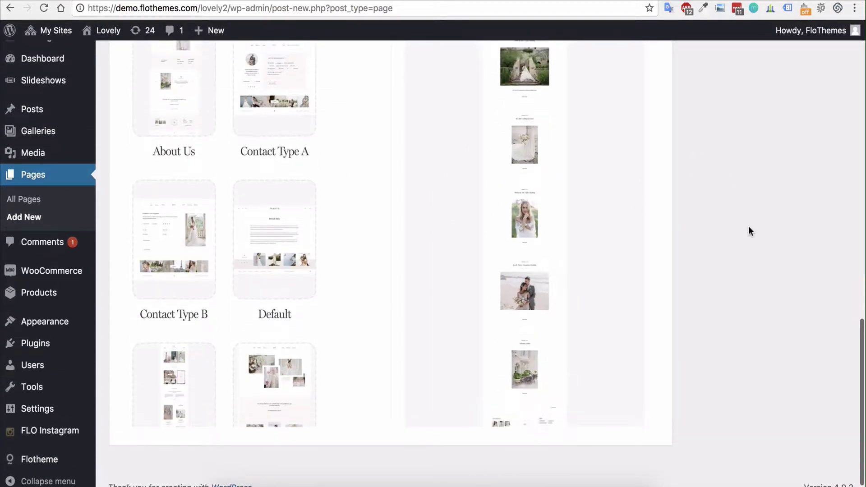
{"action": "scroll", "coordinate": [748, 231], "scroll_direction": "up", "scroll_amount": 5}
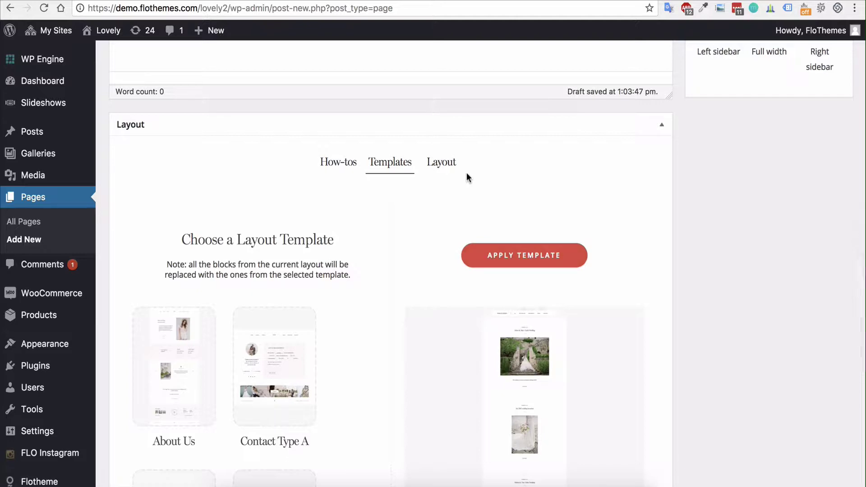
Show the page's current layout blocks in the Layout tab
{"action": "left_click", "coordinate": [443, 166]}
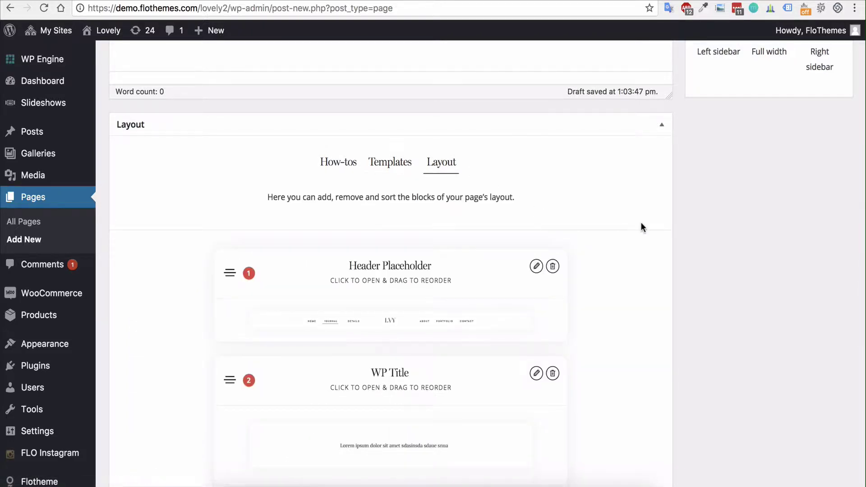
{"action": "scroll", "coordinate": [643, 227], "scroll_direction": "down", "scroll_amount": 3}
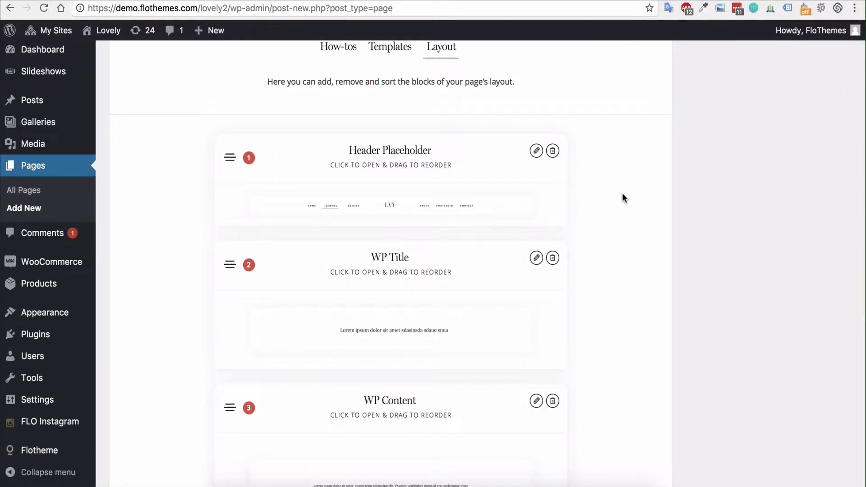
{"action": "scroll", "coordinate": [622, 194], "scroll_direction": "down", "scroll_amount": 3}
{"action": "scroll", "coordinate": [622, 193], "scroll_direction": "up", "scroll_amount": 2}
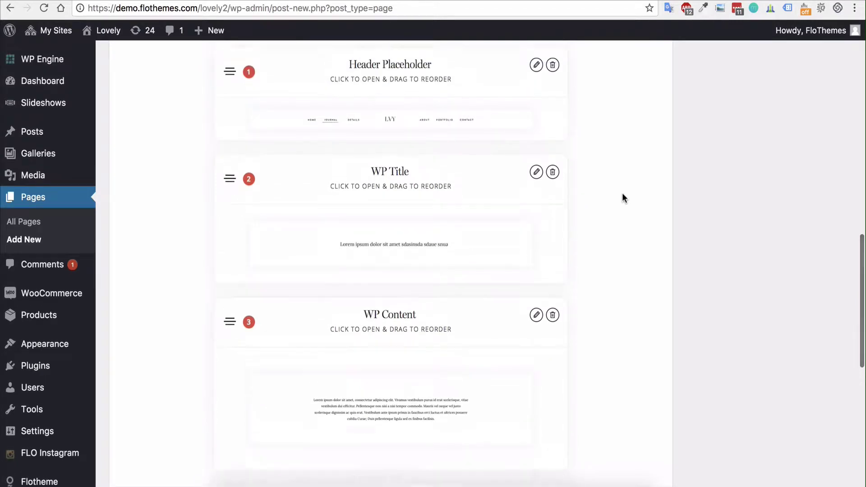
{"action": "scroll", "coordinate": [621, 193], "scroll_direction": "down", "scroll_amount": 10}
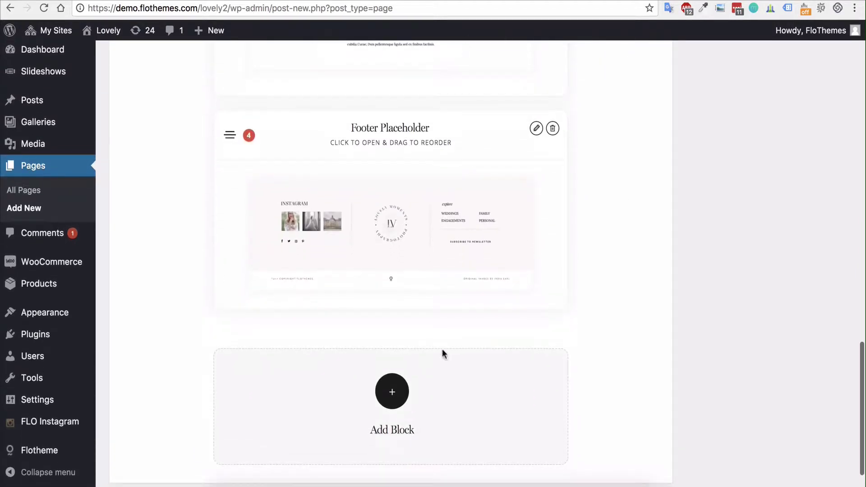
Open the block library below the footer and scroll to the Listing blocks
{"action": "left_click", "coordinate": [400, 387]}
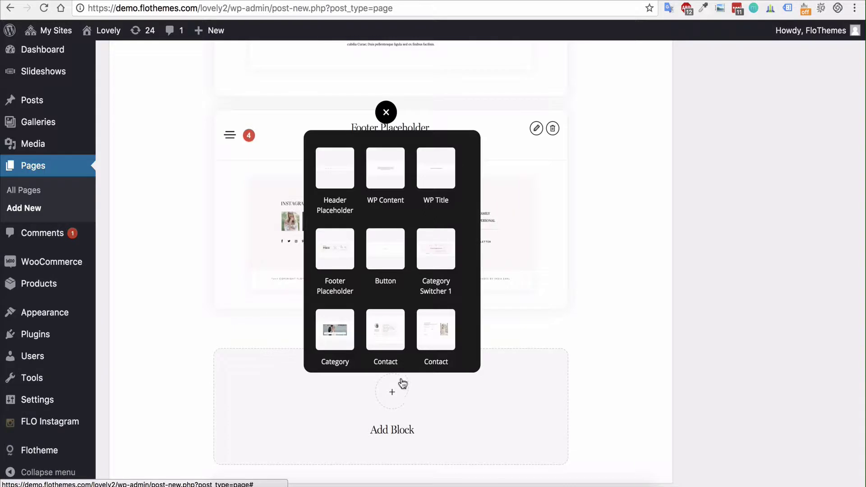
{"action": "scroll", "coordinate": [430, 245], "scroll_direction": "down", "scroll_amount": 3}
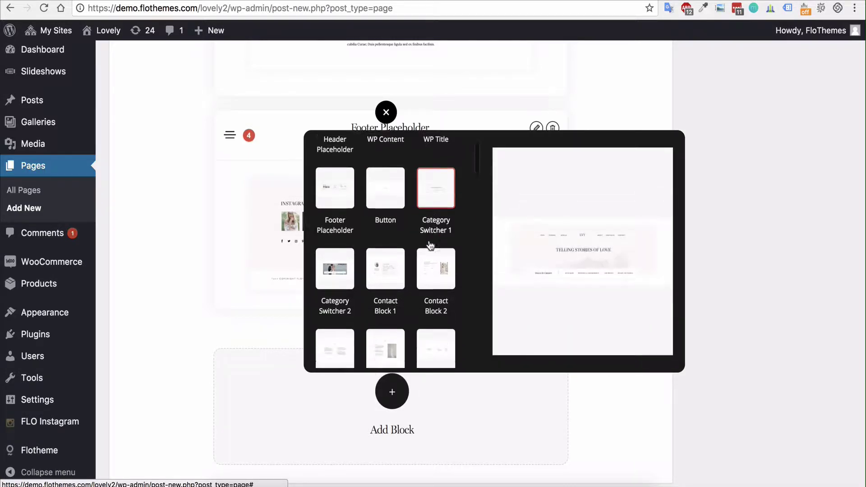
{"action": "scroll", "coordinate": [431, 245], "scroll_direction": "down", "scroll_amount": 8}
{"action": "scroll", "coordinate": [430, 245], "scroll_direction": "down", "scroll_amount": 9}
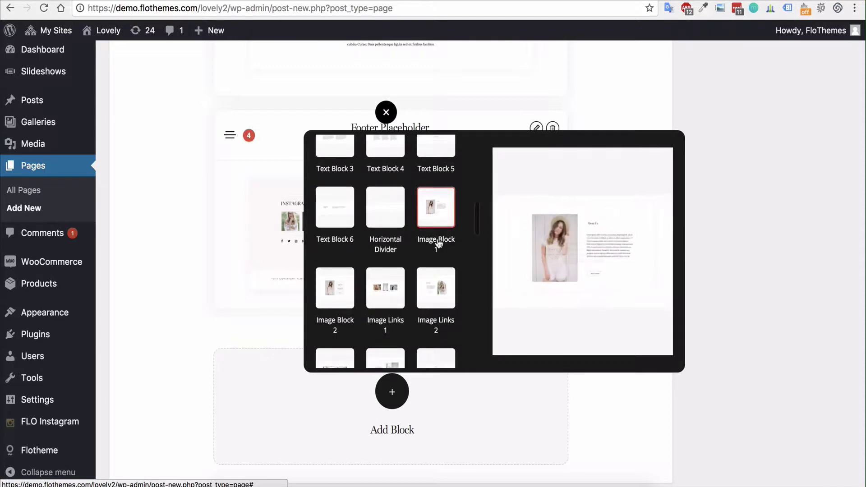
{"action": "scroll", "coordinate": [438, 243], "scroll_direction": "down", "scroll_amount": 8}
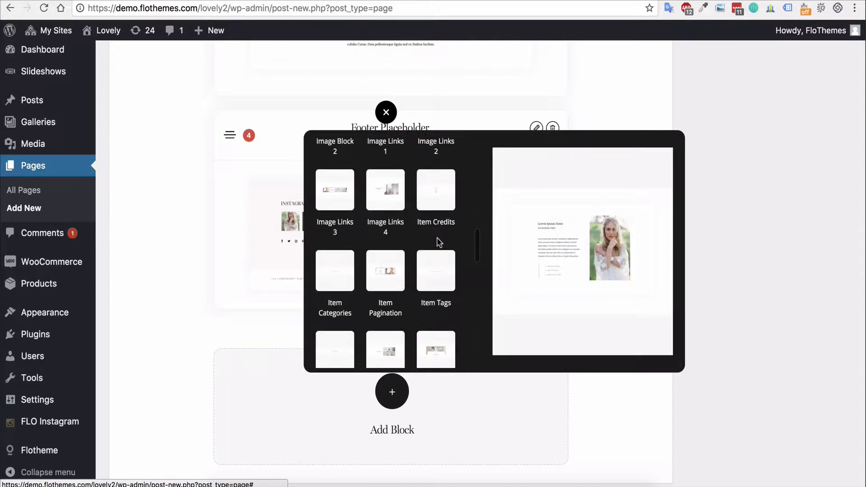
{"action": "scroll", "coordinate": [438, 242], "scroll_direction": "down", "scroll_amount": 10}
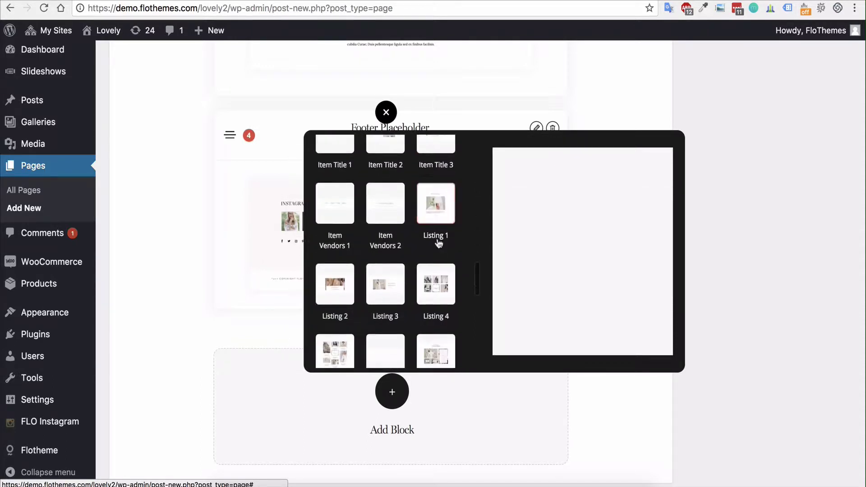
{"action": "scroll", "coordinate": [435, 217], "scroll_direction": "down", "scroll_amount": 2}
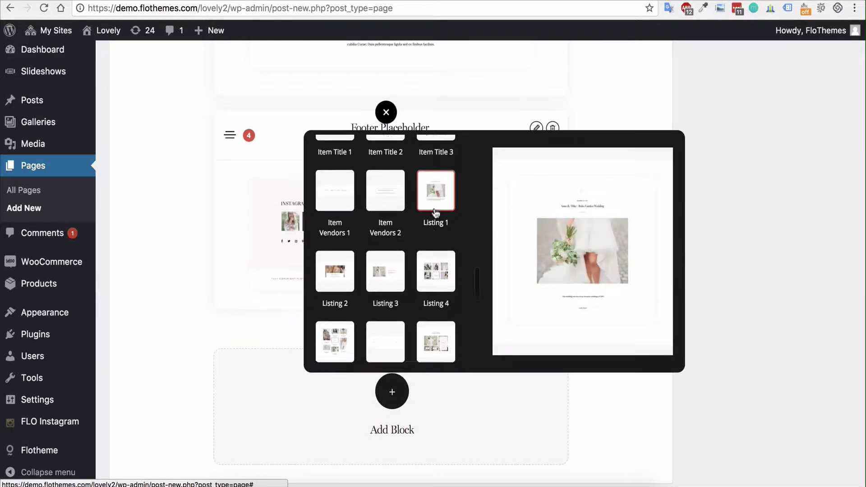
{"action": "scroll", "coordinate": [435, 213], "scroll_direction": "down", "scroll_amount": 1}
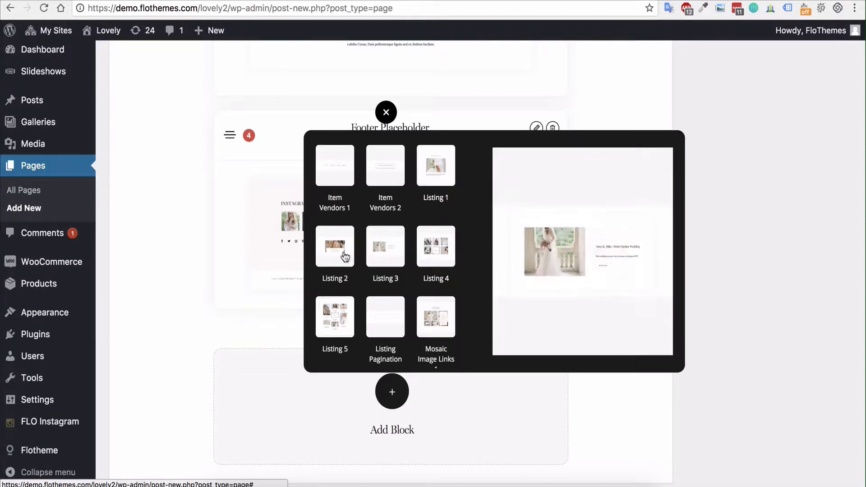
Add the Listing 4 grid block and delete the WP Content block
{"action": "left_click", "coordinate": [431, 239]}
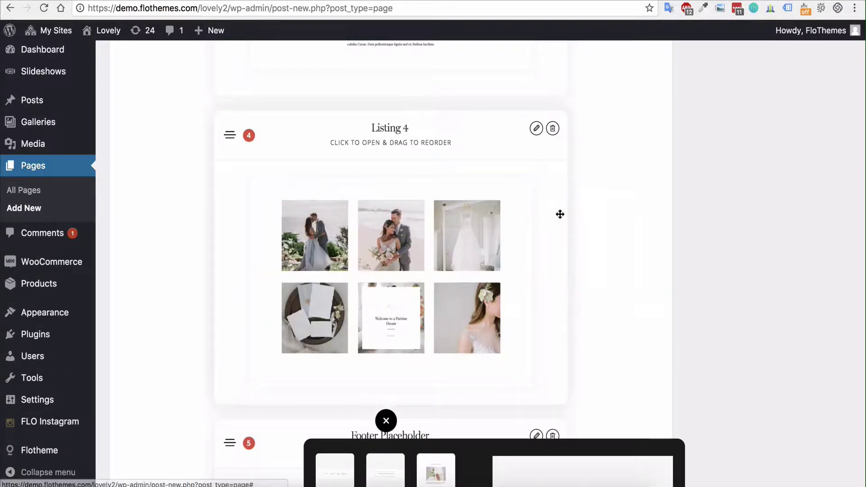
{"action": "scroll", "coordinate": [570, 229], "scroll_direction": "up", "scroll_amount": 2}
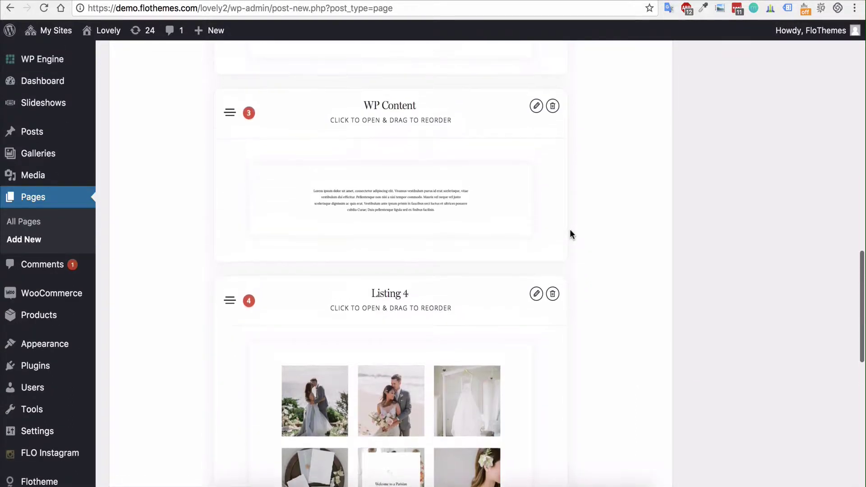
{"action": "left_click", "coordinate": [552, 108]}
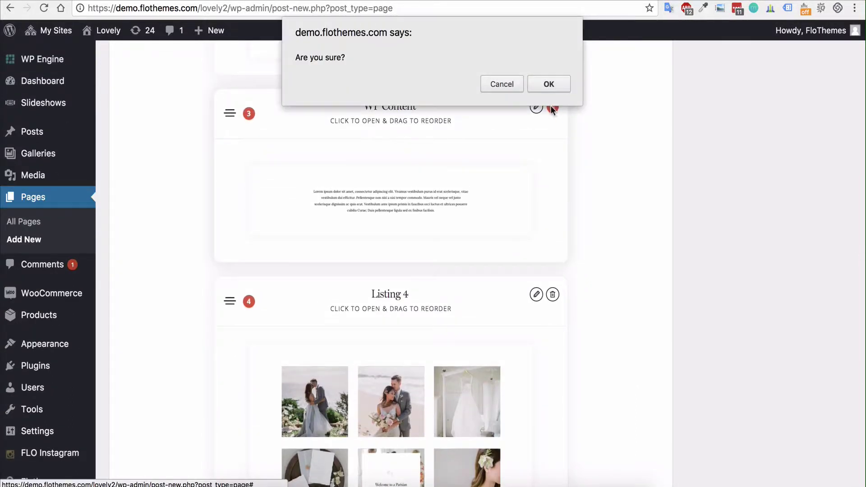
{"action": "left_click", "coordinate": [539, 85]}
{"action": "scroll", "coordinate": [584, 187], "scroll_direction": "up", "scroll_amount": 5}
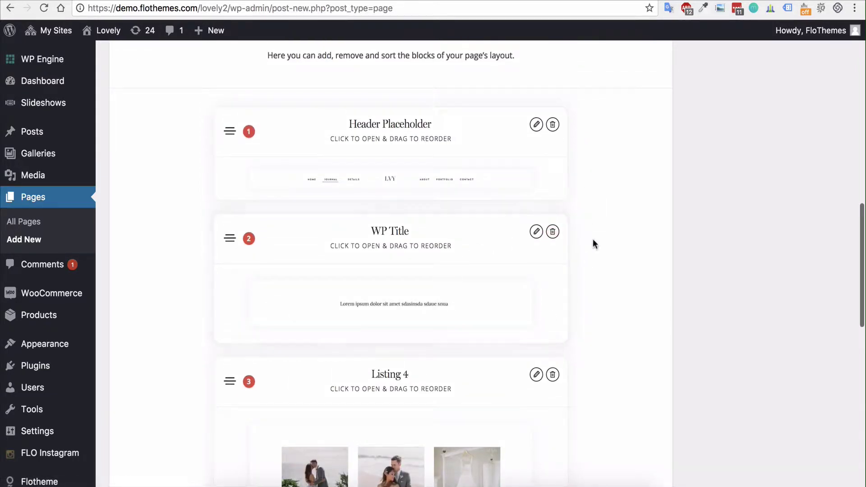
Delete the WP Title block and close the block picker
{"action": "left_click", "coordinate": [553, 233]}
{"action": "left_click", "coordinate": [550, 82]}
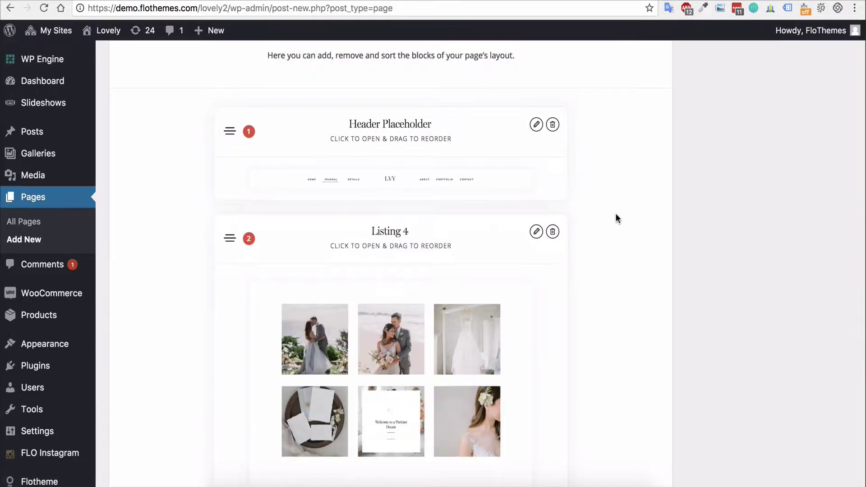
{"action": "scroll", "coordinate": [616, 213], "scroll_direction": "down", "scroll_amount": 3}
{"action": "left_click", "coordinate": [384, 291]}
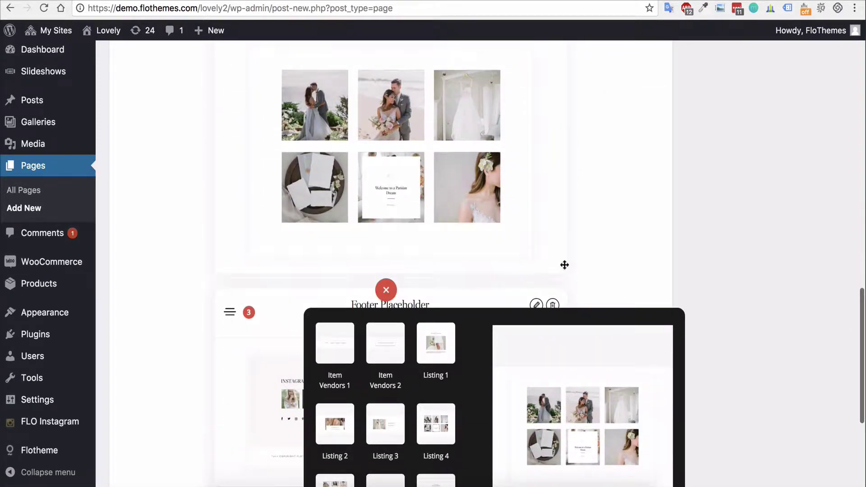
{"action": "scroll", "coordinate": [621, 266], "scroll_direction": "up", "scroll_amount": 2}
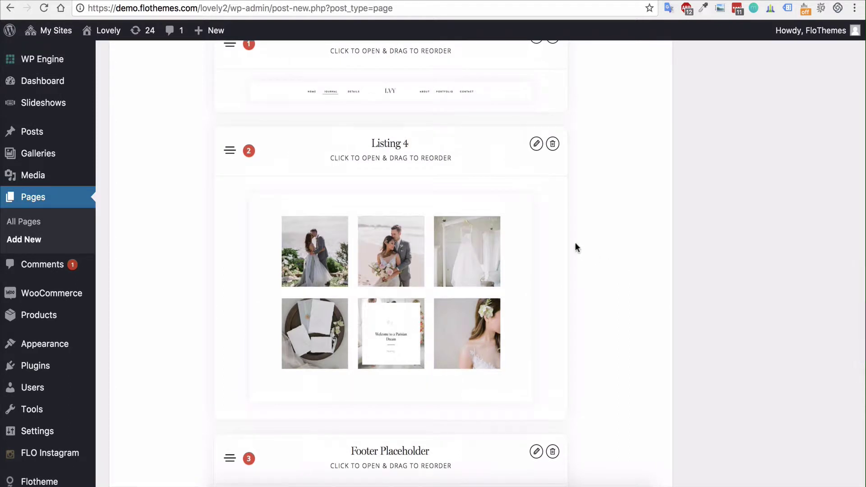
In Listing 4's settings, leave Post Categories unset and set Items Per Page to 9
{"action": "left_click", "coordinate": [536, 145]}
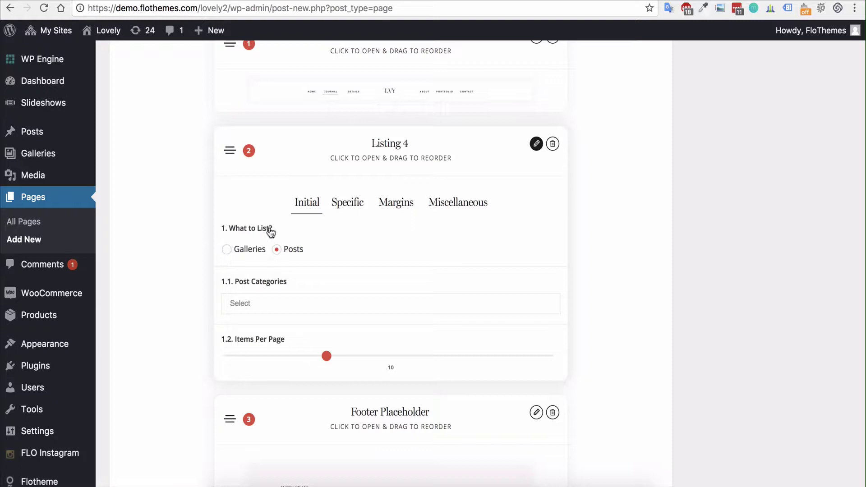
{"action": "left_click", "coordinate": [249, 307]}
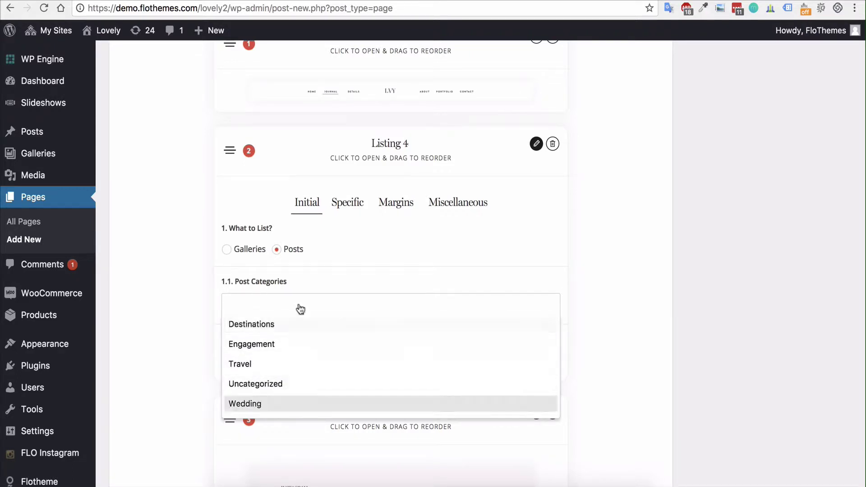
{"action": "left_click", "coordinate": [375, 232]}
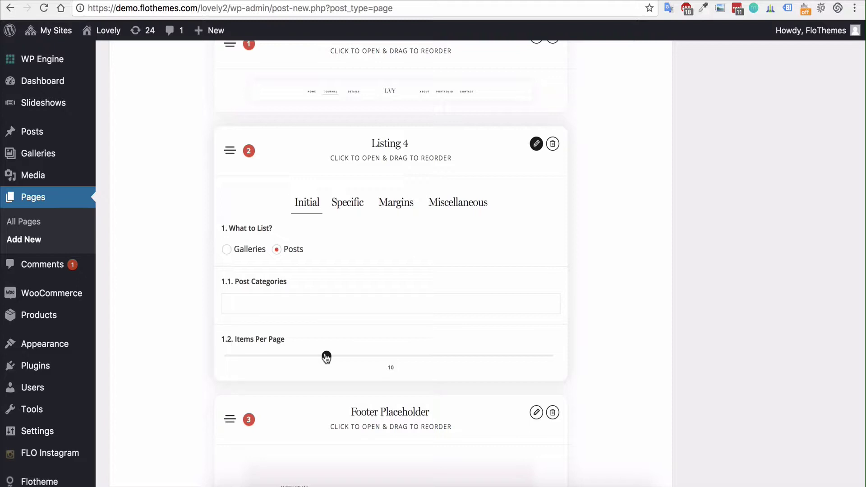
{"action": "mouse_move", "coordinate": [324, 358]}
{"action": "left_mouse_down"}
{"action": "mouse_move", "coordinate": [386, 363]}
{"action": "mouse_move", "coordinate": [314, 363]}
{"action": "mouse_move", "coordinate": [408, 369]}
{"action": "mouse_move", "coordinate": [316, 368]}
{"action": "left_mouse_up"}
On Listing 4's Specific tab, keep 3 columns and reduce Gap Between Items to 20px
{"action": "left_click", "coordinate": [344, 205]}
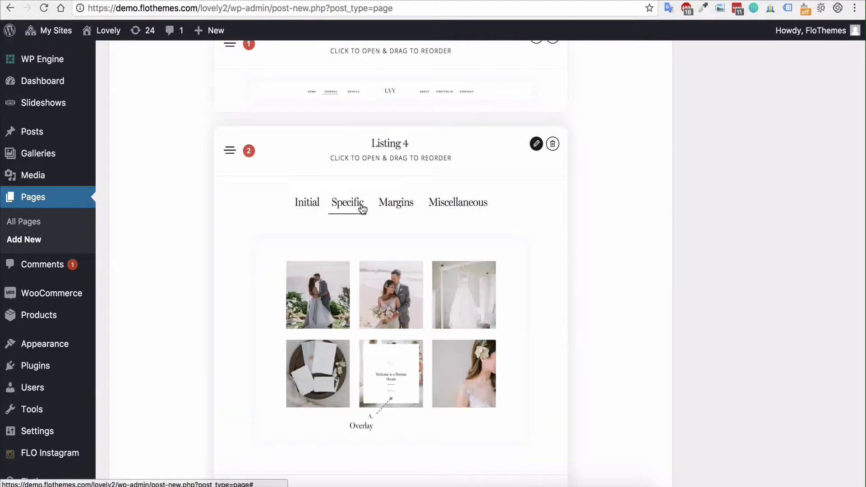
{"action": "scroll", "coordinate": [527, 270], "scroll_direction": "down", "scroll_amount": 3}
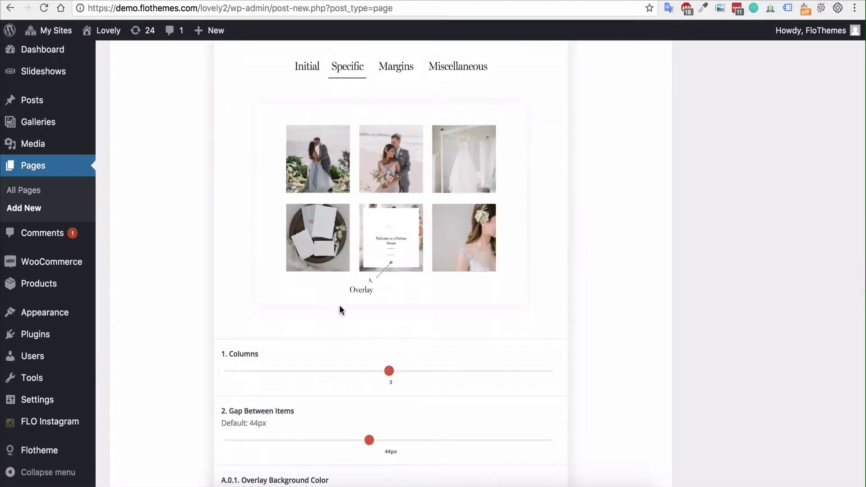
{"action": "scroll", "coordinate": [405, 237], "scroll_direction": "up", "scroll_amount": 2}
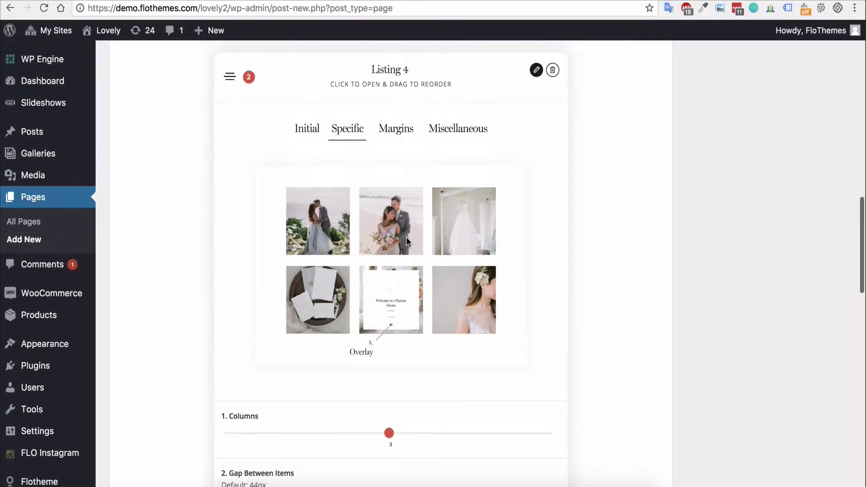
{"action": "scroll", "coordinate": [346, 151], "scroll_direction": "down", "scroll_amount": 3}
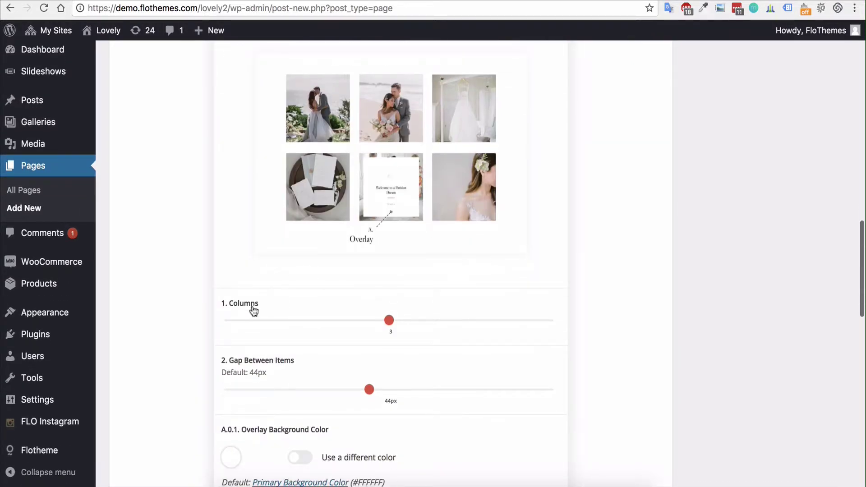
{"action": "left_click_drag", "start_coordinate": [389, 321], "coordinate": [412, 338]}
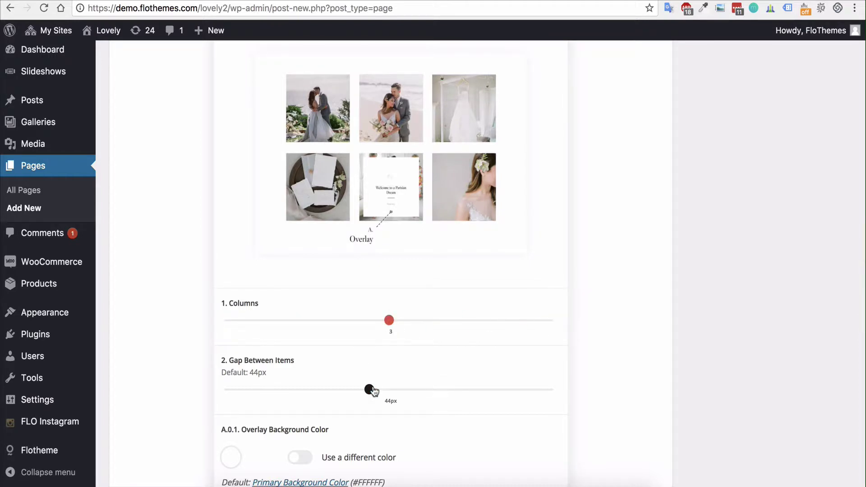
{"action": "scroll", "coordinate": [372, 390], "scroll_direction": "down", "scroll_amount": 1}
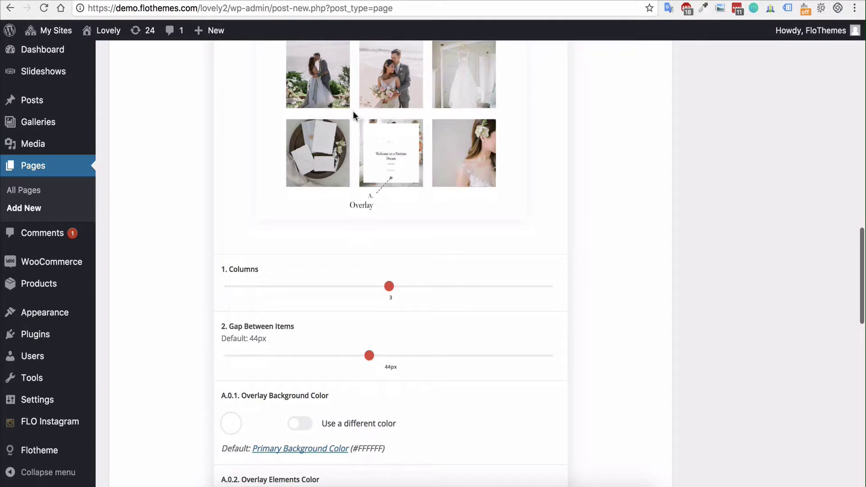
{"action": "left_click_drag", "start_coordinate": [368, 359], "coordinate": [292, 359]}
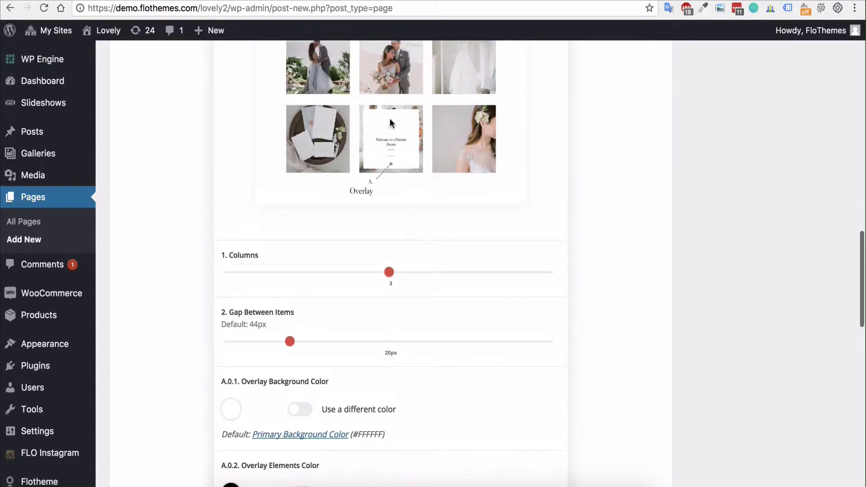
{"action": "scroll", "coordinate": [346, 237], "scroll_direction": "down", "scroll_amount": 3}
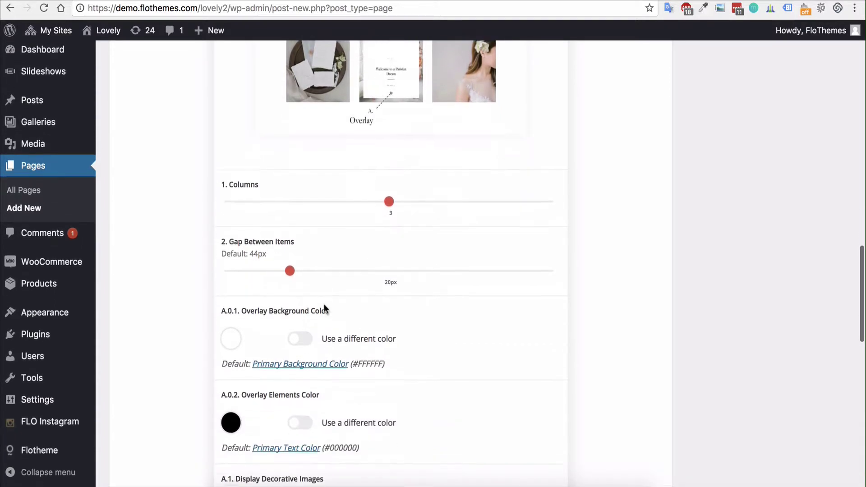
{"action": "left_click", "coordinate": [303, 338]}
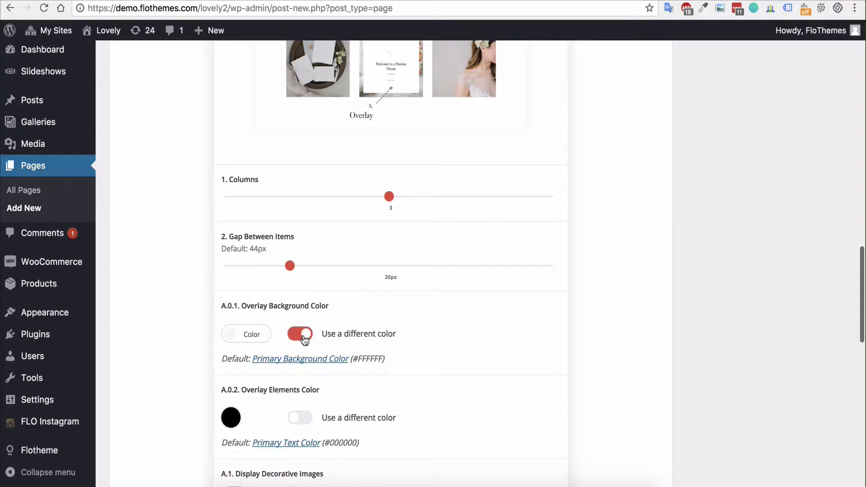
{"action": "left_click", "coordinate": [301, 334]}
{"action": "scroll", "coordinate": [364, 332], "scroll_direction": "down", "scroll_amount": 3}
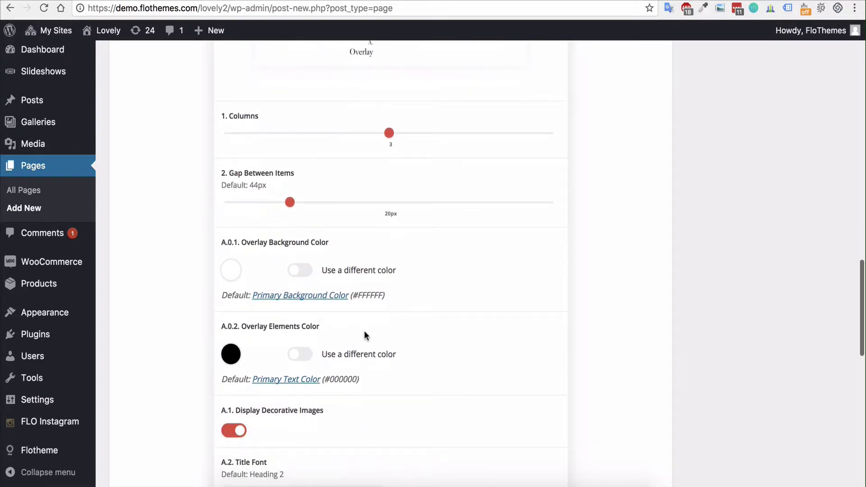
{"action": "scroll", "coordinate": [383, 334], "scroll_direction": "down", "scroll_amount": 6}
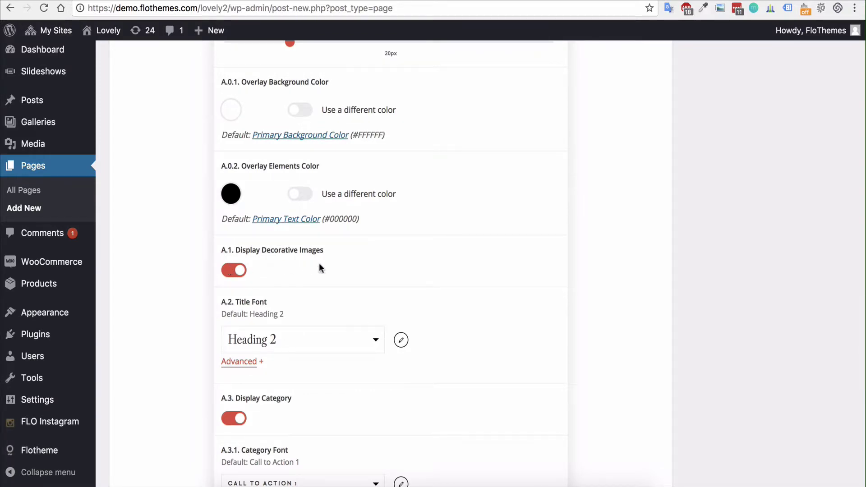
{"action": "scroll", "coordinate": [315, 252], "scroll_direction": "up", "scroll_amount": 10}
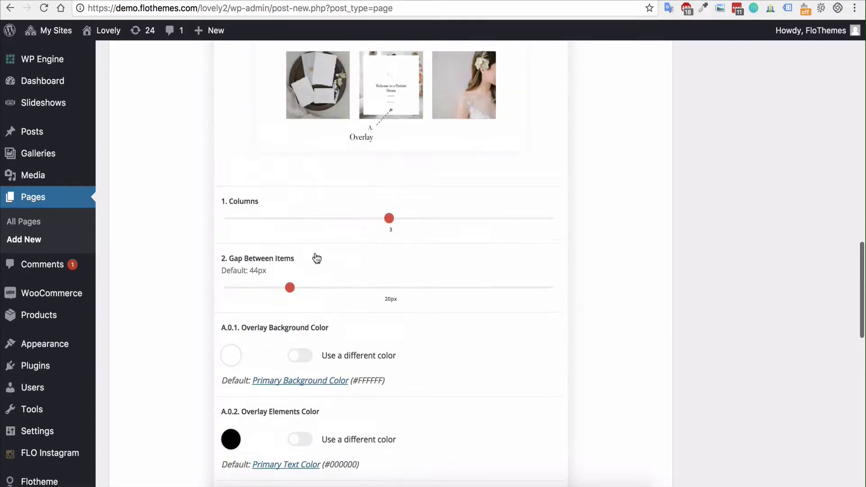
{"action": "scroll", "coordinate": [314, 253], "scroll_direction": "down", "scroll_amount": 10}
{"action": "scroll", "coordinate": [315, 253], "scroll_direction": "up", "scroll_amount": 10}
{"action": "scroll", "coordinate": [315, 253], "scroll_direction": "up", "scroll_amount": 5}
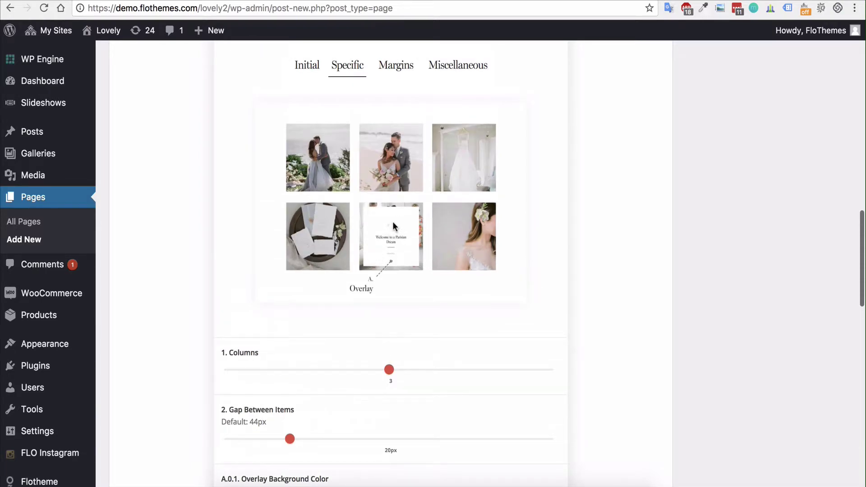
{"action": "scroll", "coordinate": [359, 304], "scroll_direction": "down", "scroll_amount": 10}
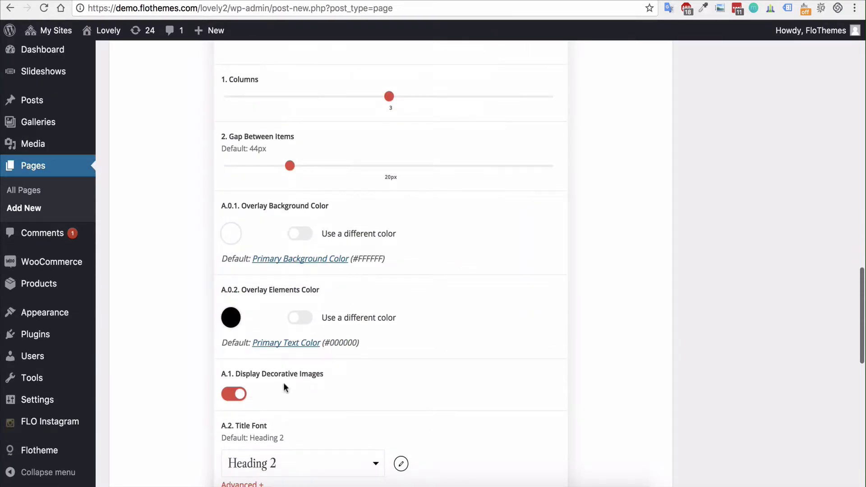
{"action": "scroll", "coordinate": [315, 383], "scroll_direction": "down", "scroll_amount": 1}
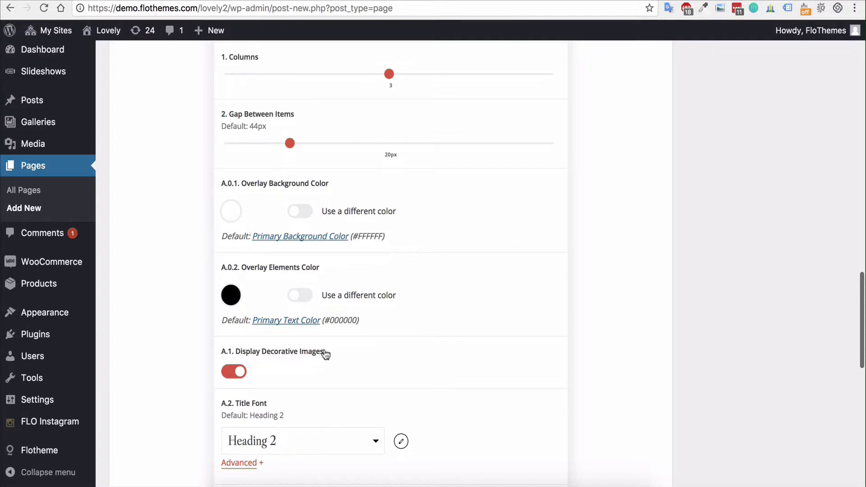
{"action": "scroll", "coordinate": [323, 350], "scroll_direction": "down", "scroll_amount": 6}
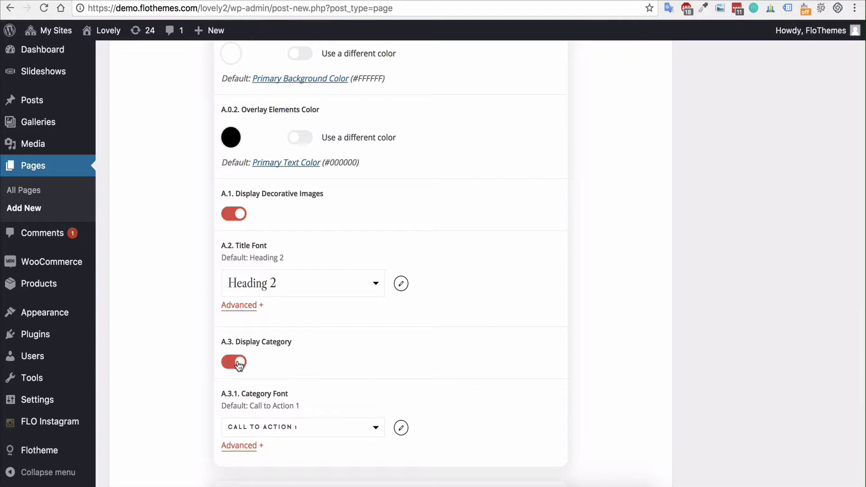
{"action": "scroll", "coordinate": [321, 359], "scroll_direction": "up", "scroll_amount": 10}
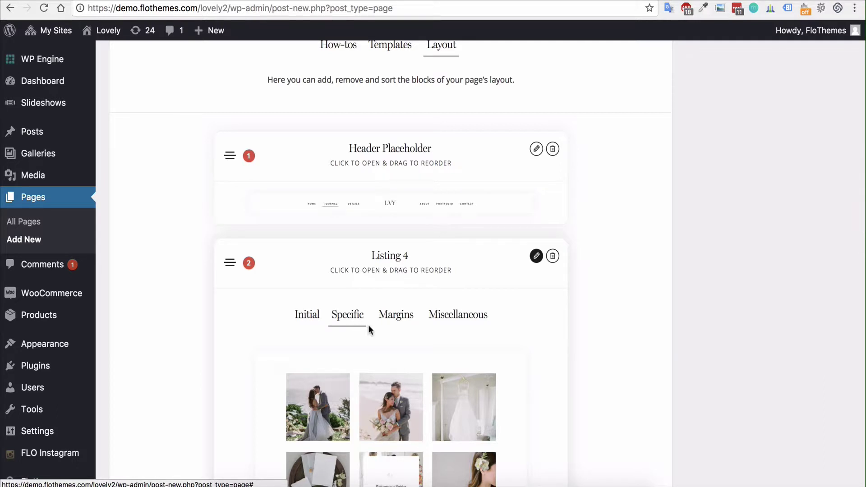
Switch Listing 4 from galleries back to Posts filtered to the Engagement category
{"action": "left_click", "coordinate": [301, 315]}
{"action": "scroll", "coordinate": [301, 316], "scroll_direction": "down", "scroll_amount": 3}
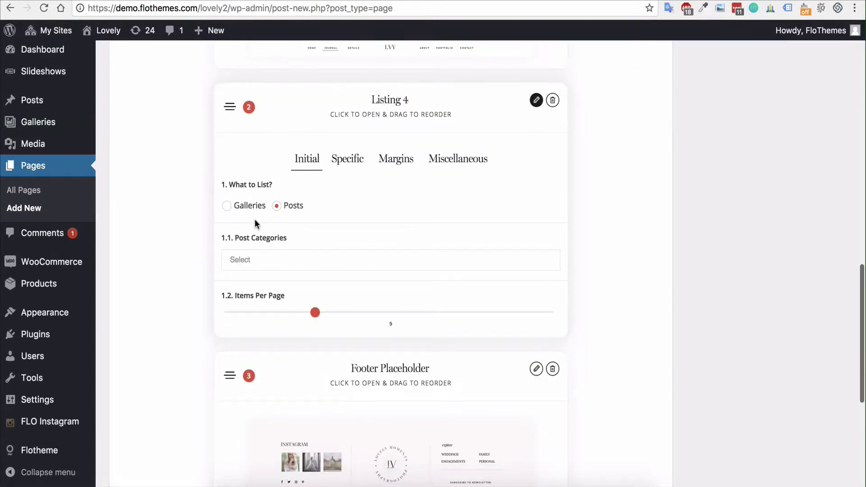
{"action": "left_click", "coordinate": [227, 206]}
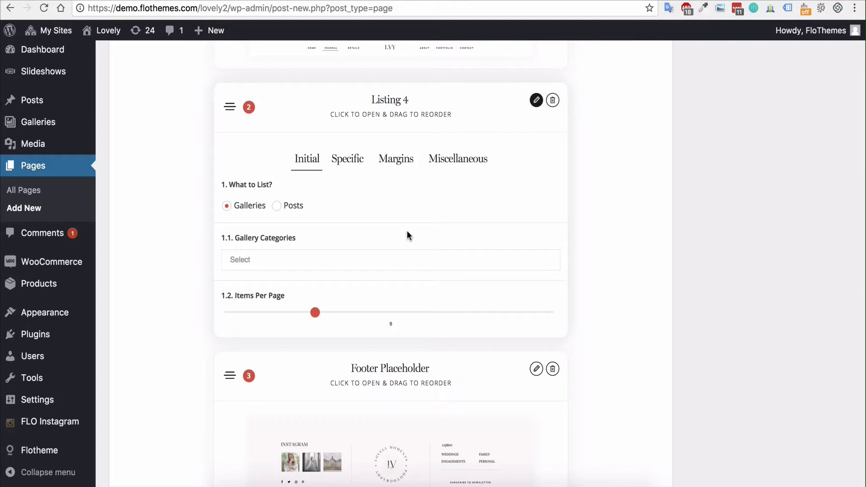
{"action": "scroll", "coordinate": [407, 232], "scroll_direction": "up", "scroll_amount": 3}
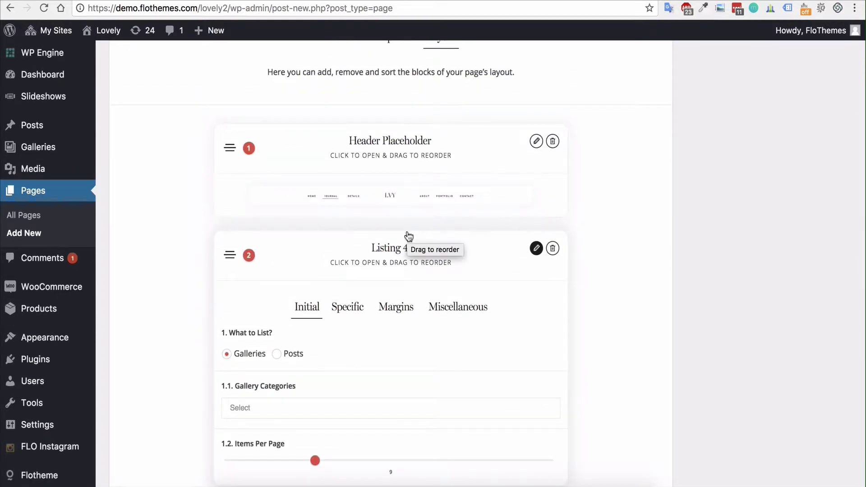
{"action": "scroll", "coordinate": [408, 235], "scroll_direction": "down", "scroll_amount": 1}
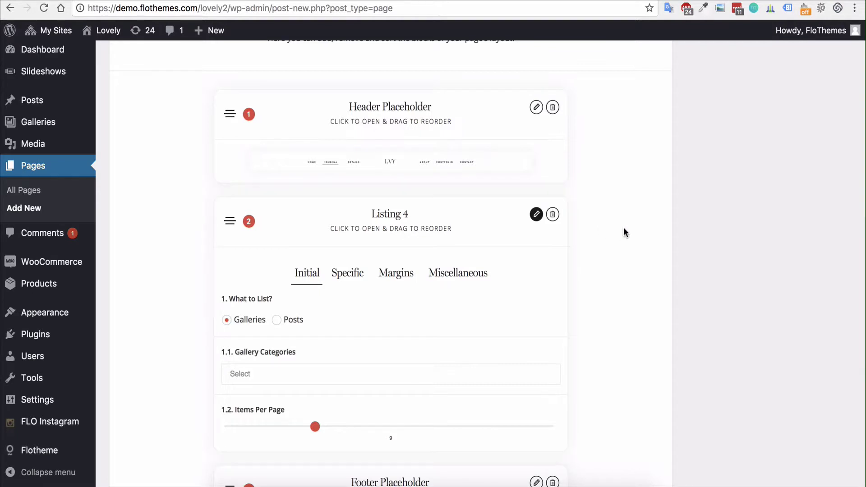
{"action": "scroll", "coordinate": [623, 228], "scroll_direction": "down", "scroll_amount": 3}
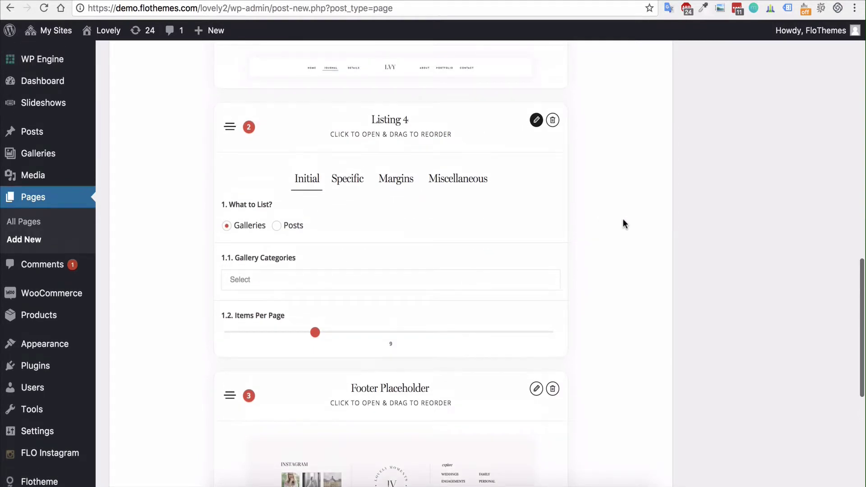
{"action": "left_click", "coordinate": [277, 226]}
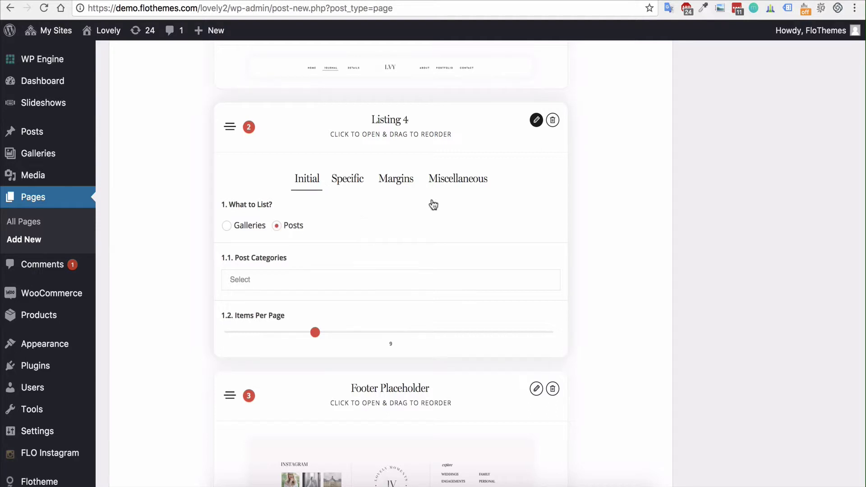
{"action": "left_click", "coordinate": [266, 281]}
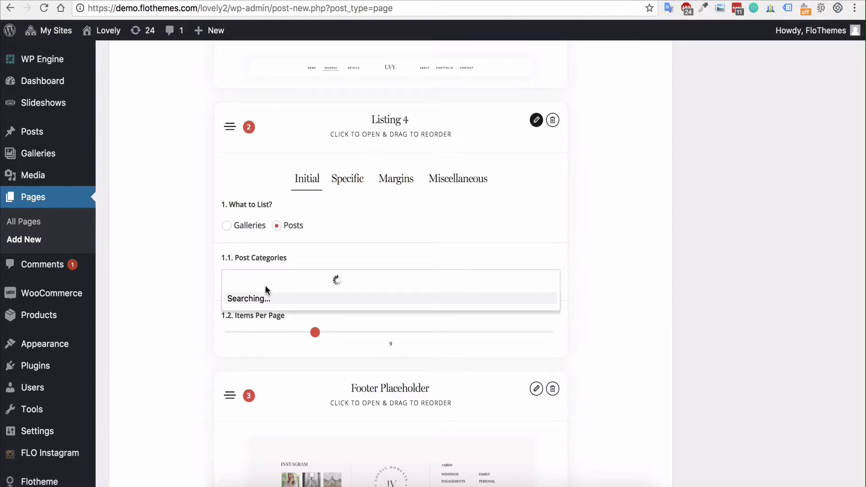
{"action": "left_click", "coordinate": [261, 321]}
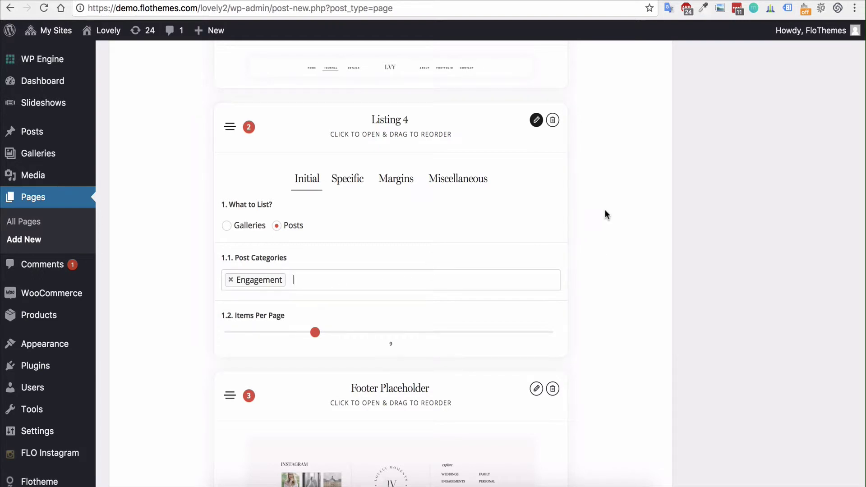
{"action": "scroll", "coordinate": [604, 214], "scroll_direction": "down", "scroll_amount": 6}
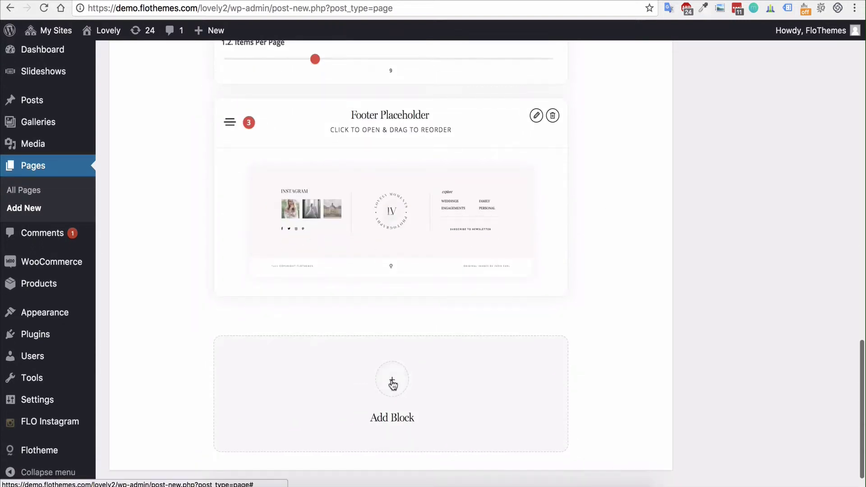
Insert a Listing 3 block from the block picker, below Listing 4
{"action": "left_click", "coordinate": [392, 383]}
{"action": "scroll", "coordinate": [422, 229], "scroll_direction": "down", "scroll_amount": 4}
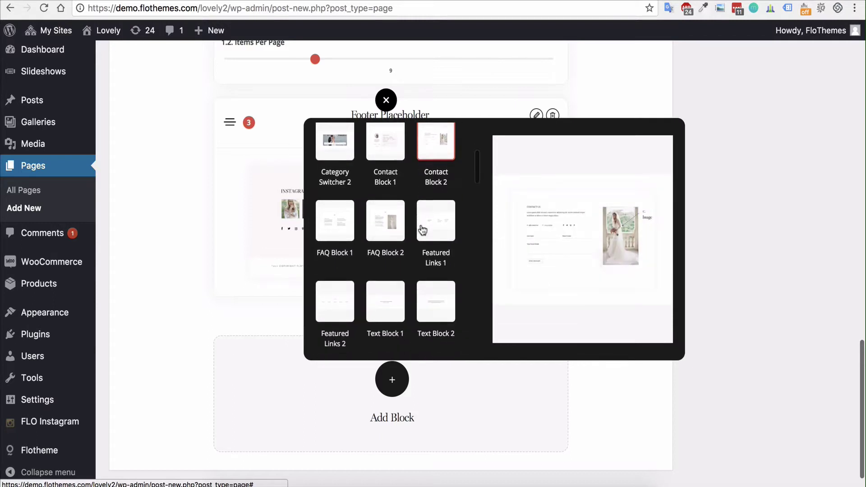
{"action": "scroll", "coordinate": [422, 229], "scroll_direction": "down", "scroll_amount": 6}
{"action": "scroll", "coordinate": [422, 230], "scroll_direction": "down", "scroll_amount": 10}
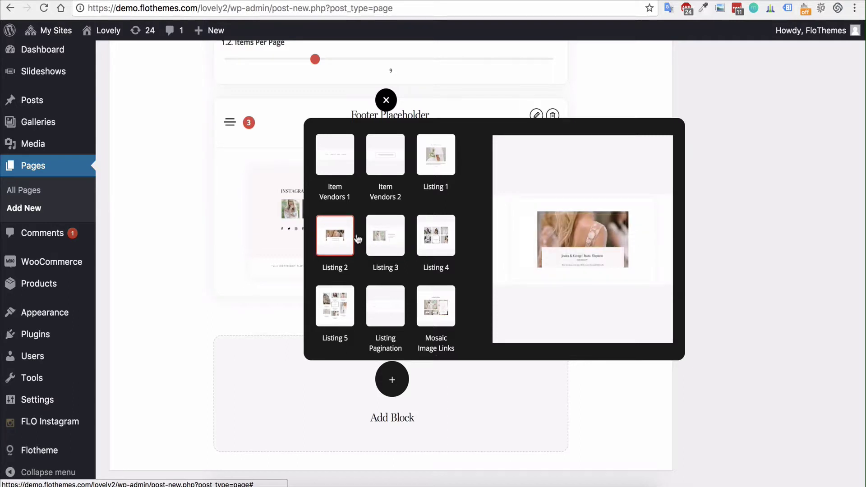
{"action": "left_click", "coordinate": [396, 238]}
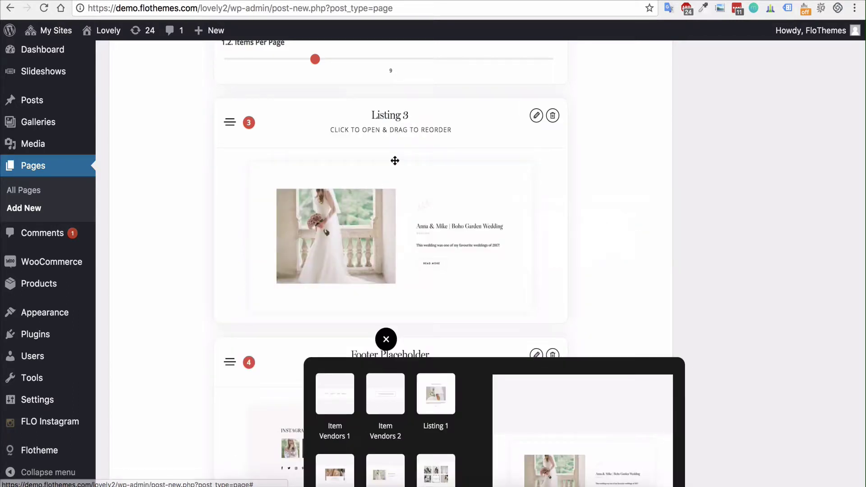
{"action": "left_click", "coordinate": [387, 338]}
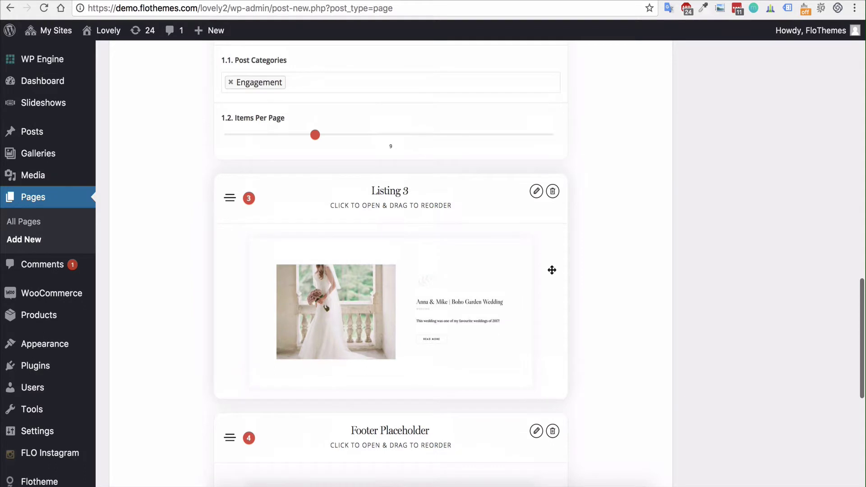
Set Listing 3 to 3 items per page from the Wedding category
{"action": "left_click", "coordinate": [535, 194]}
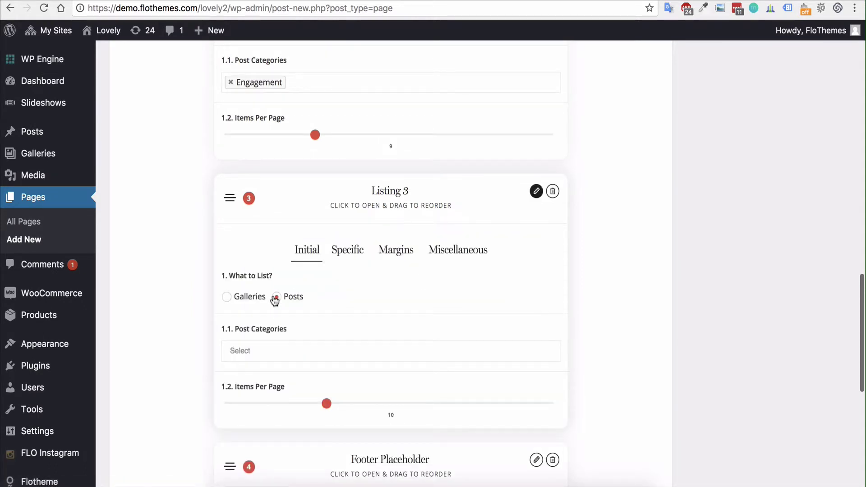
{"action": "left_click_drag", "start_coordinate": [326, 403], "coordinate": [248, 404]}
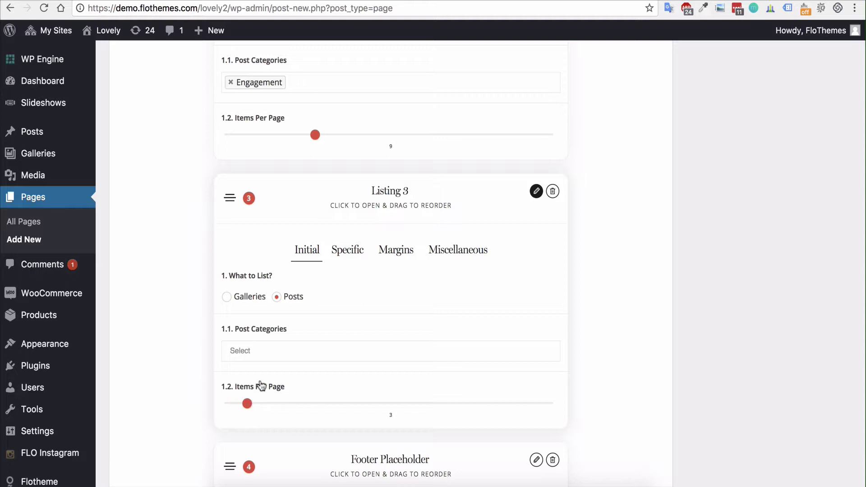
{"action": "left_click", "coordinate": [264, 348]}
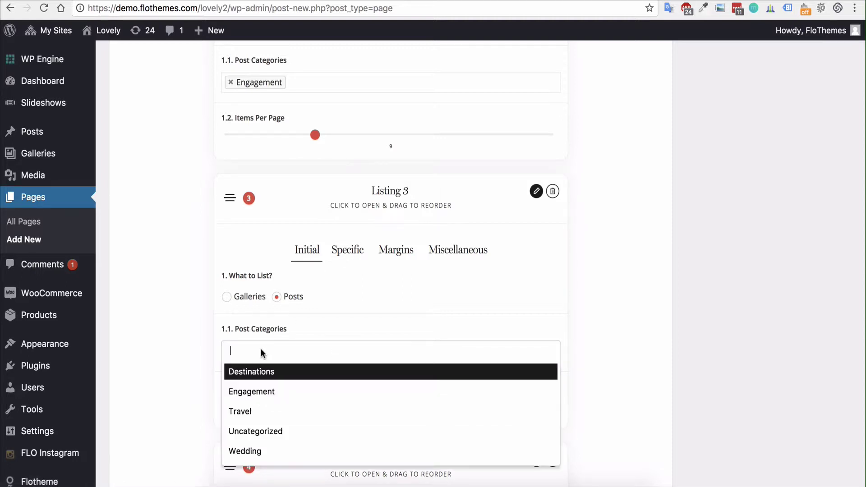
{"action": "left_click", "coordinate": [248, 450]}
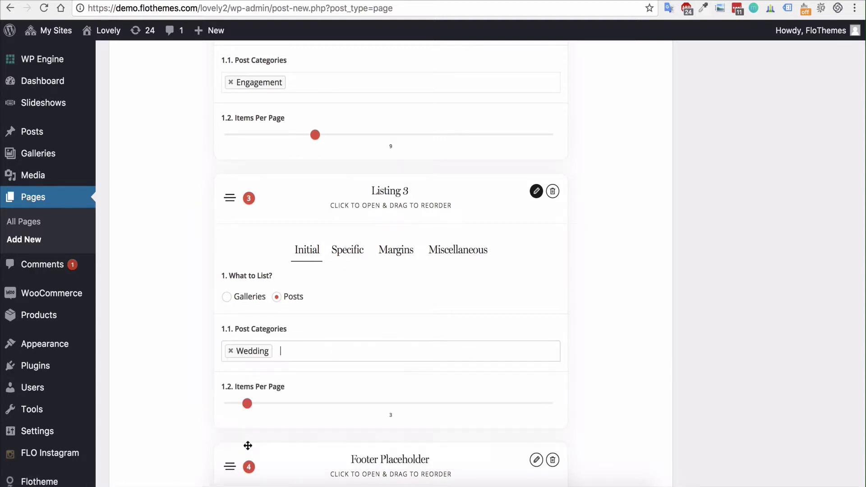
Review Listing 3's Specific layout options, then return to its main listing settings
{"action": "left_click", "coordinate": [357, 251]}
{"action": "scroll", "coordinate": [402, 283], "scroll_direction": "down", "scroll_amount": 6}
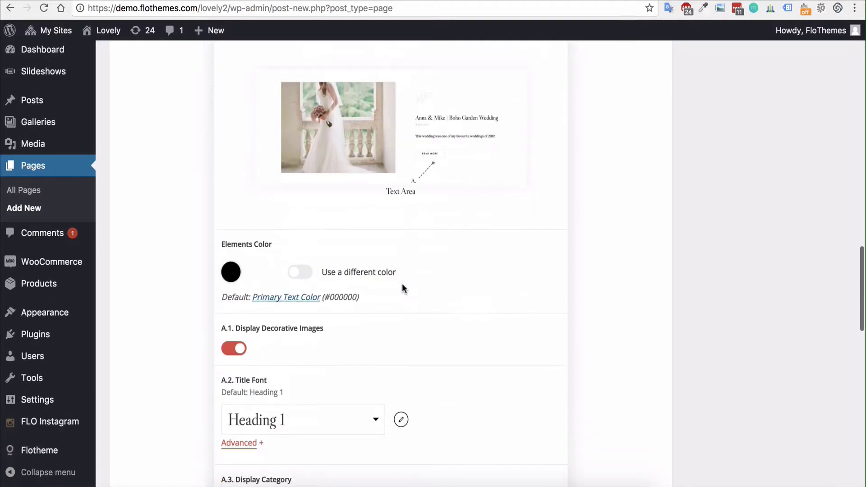
{"action": "scroll", "coordinate": [389, 344], "scroll_direction": "down", "scroll_amount": 5}
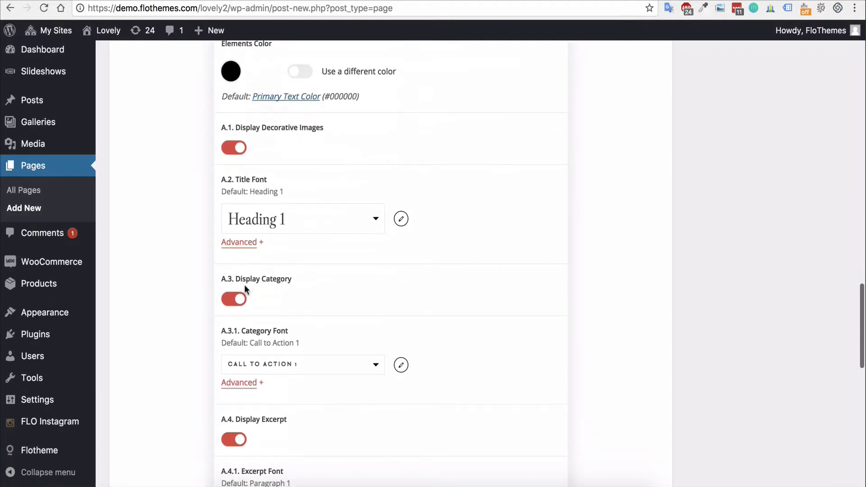
{"action": "scroll", "coordinate": [245, 288], "scroll_direction": "down", "scroll_amount": 4}
{"action": "scroll", "coordinate": [368, 301], "scroll_direction": "down", "scroll_amount": 3}
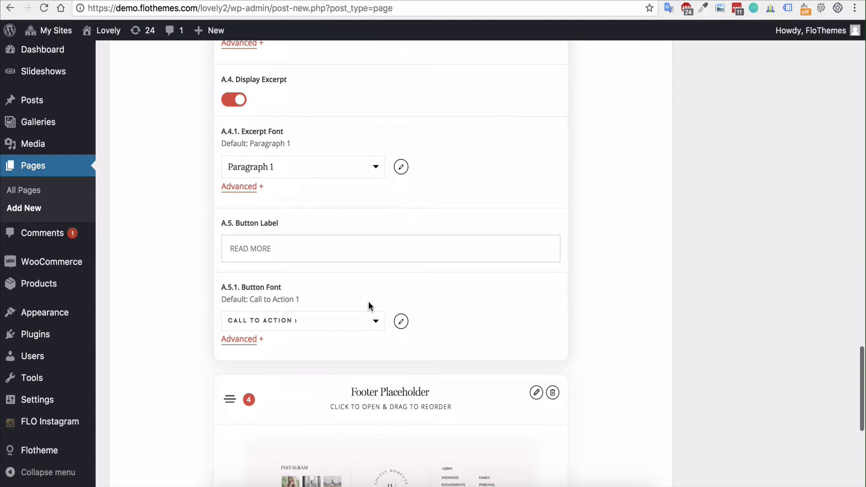
{"action": "scroll", "coordinate": [368, 301], "scroll_direction": "up", "scroll_amount": 14}
{"action": "scroll", "coordinate": [368, 301], "scroll_direction": "up", "scroll_amount": 3}
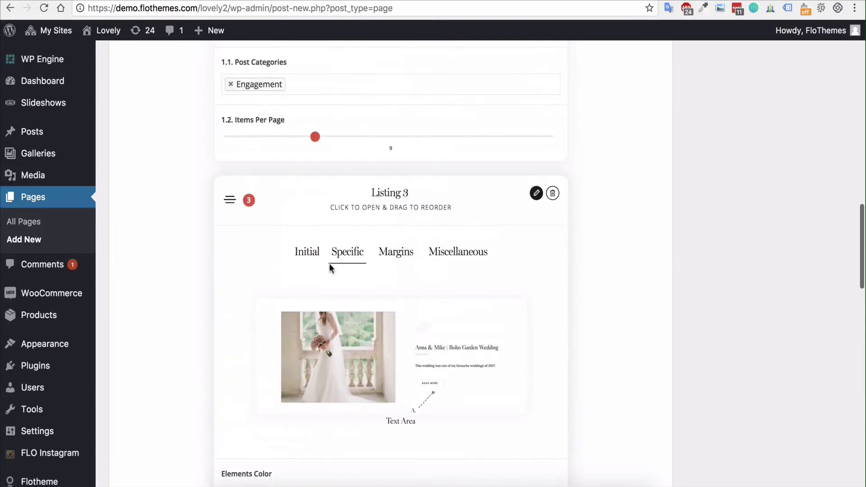
{"action": "left_click", "coordinate": [306, 253]}
{"action": "scroll", "coordinate": [708, 350], "scroll_direction": "up", "scroll_amount": 4}
{"action": "scroll", "coordinate": [712, 355], "scroll_direction": "up", "scroll_amount": 15}
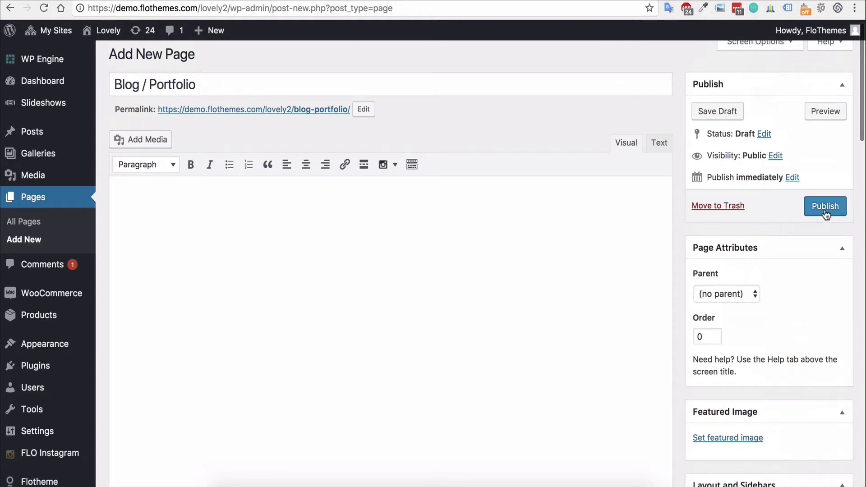
Publish the Blog / Portfolio page and view it on the live site
{"action": "left_click", "coordinate": [826, 206]}
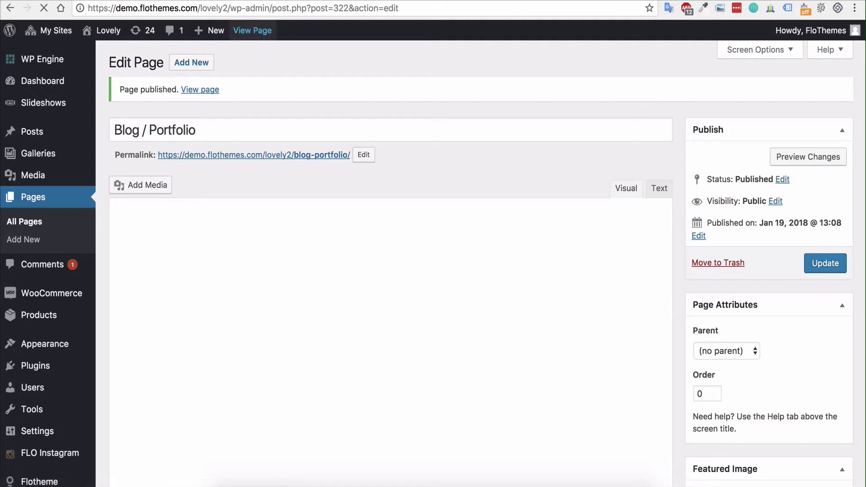
{"action": "left_click", "coordinate": [252, 30]}
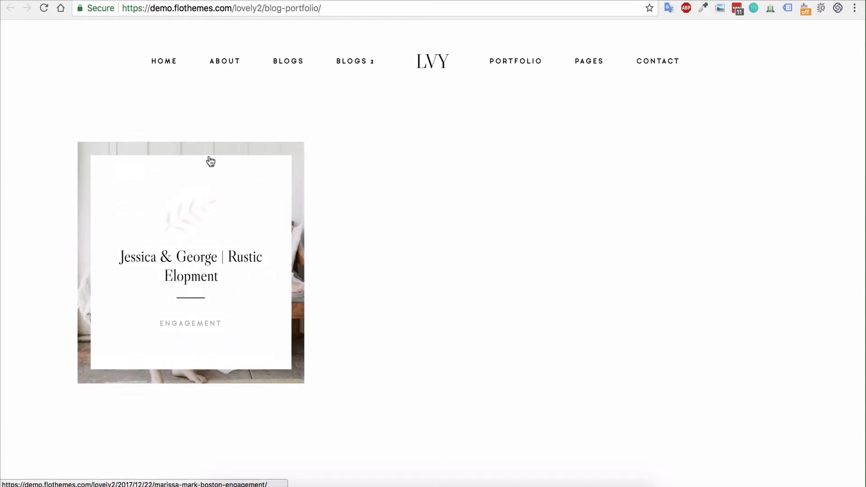
Scroll through the live Blog / Portfolio page to review the Wedding posts
{"action": "scroll", "coordinate": [486, 231], "scroll_direction": "down", "scroll_amount": 15}
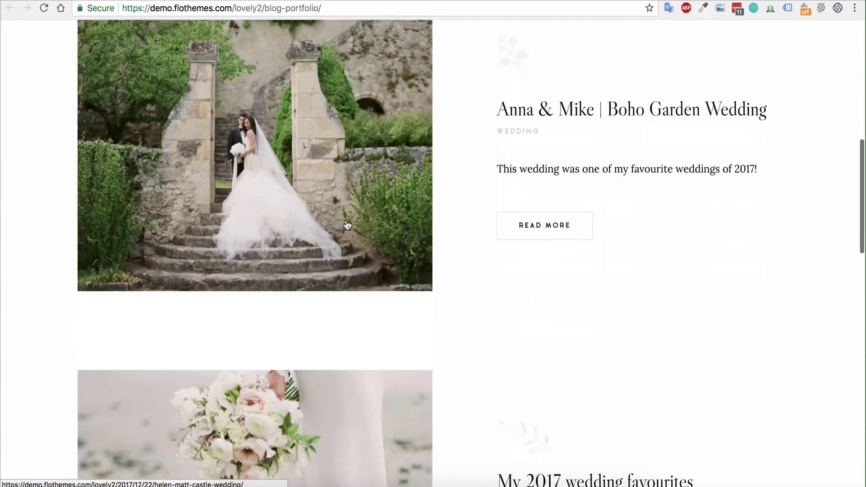
{"action": "scroll", "coordinate": [346, 220], "scroll_direction": "down", "scroll_amount": 15}
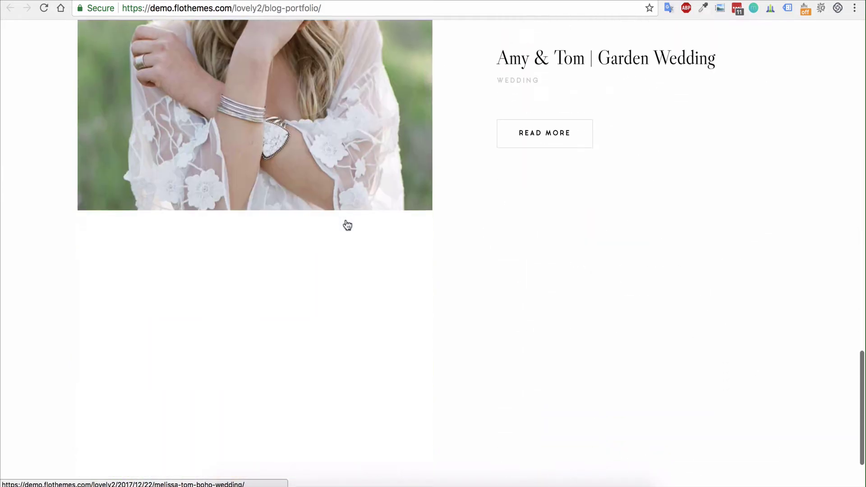
{"action": "scroll", "coordinate": [346, 224], "scroll_direction": "down", "scroll_amount": 3}
{"action": "scroll", "coordinate": [345, 224], "scroll_direction": "up", "scroll_amount": 15}
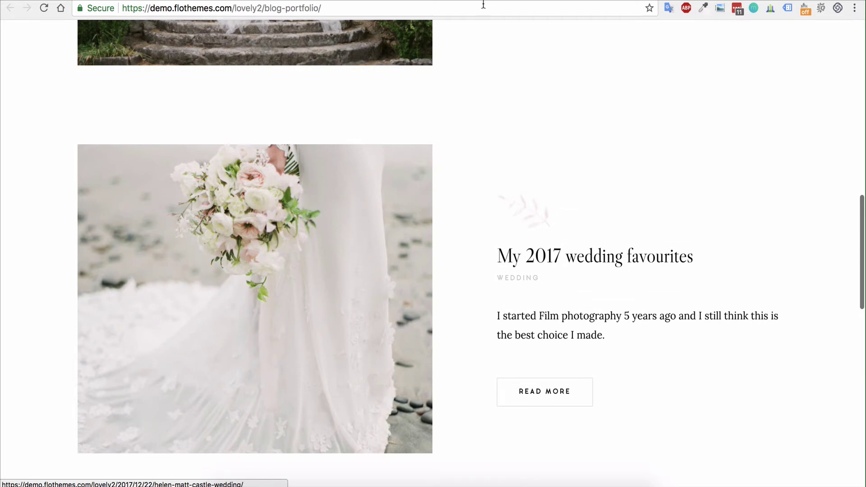
Reload the live page, then return to the Blog / Portfolio editor's layout blocks
{"action": "left_click", "coordinate": [470, 6]}
{"action": "key", "text": "super+bracketleft"}
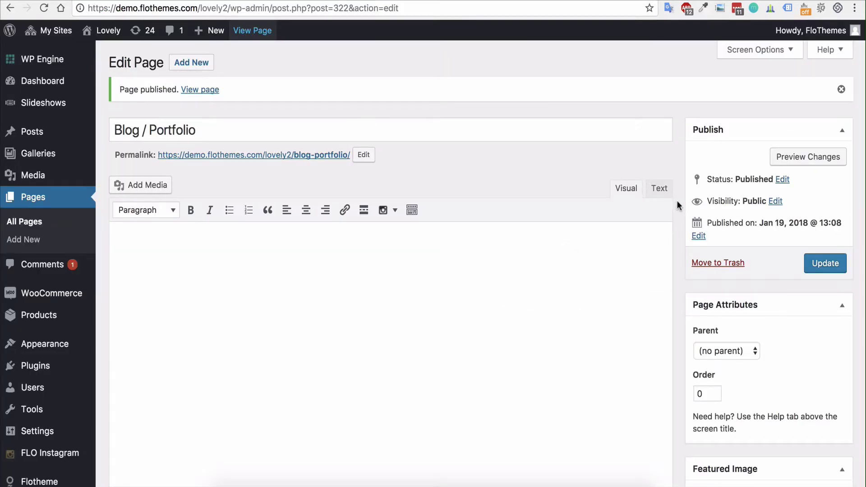
{"action": "key", "text": "super+bracketright"}
{"action": "key", "text": "super+l"}
{"action": "key", "text": "Return"}
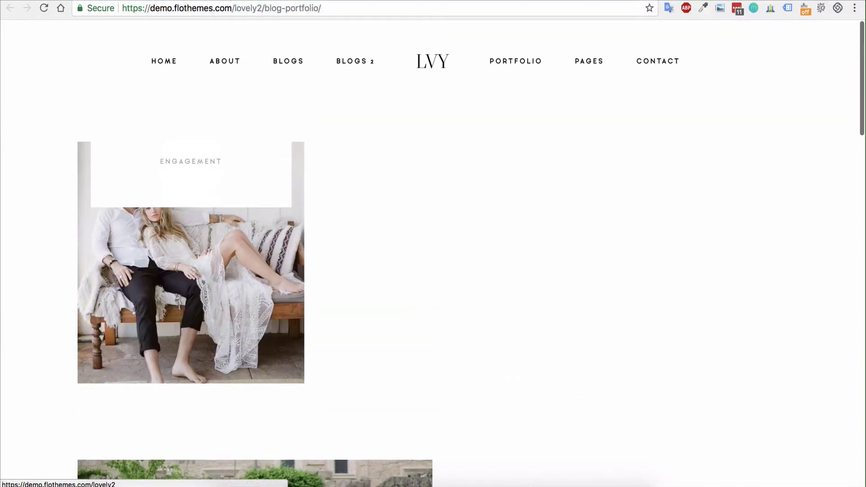
{"action": "key", "text": "super+bracketleft"}
{"action": "scroll", "coordinate": [468, 199], "scroll_direction": "down", "scroll_amount": 20}
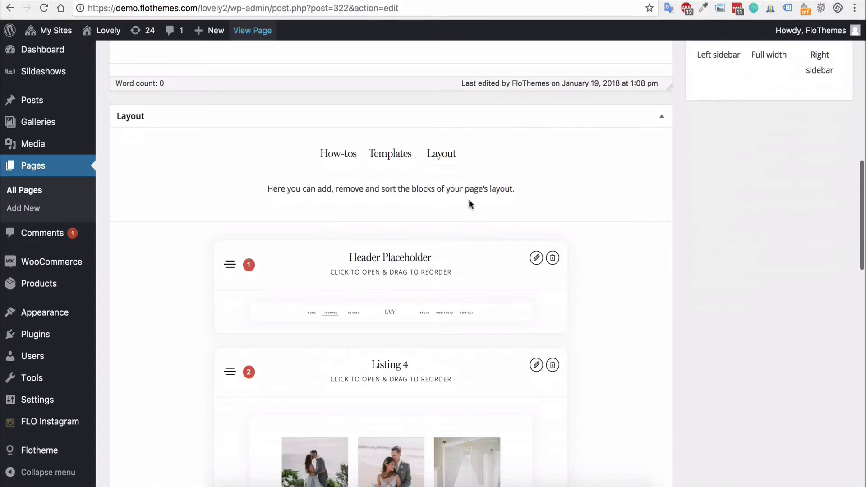
Delete the Listing 3 block from the Flothemes layout
{"action": "left_click", "coordinate": [553, 302]}
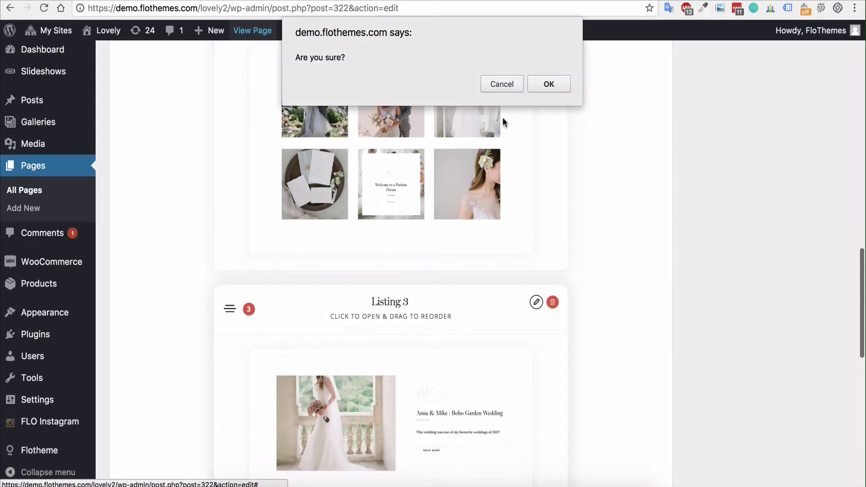
{"action": "left_click", "coordinate": [546, 83]}
{"action": "scroll", "coordinate": [532, 266], "scroll_direction": "up", "scroll_amount": 3}
Remove Listing 4's Engagement category filter and set it to 6 posts per page
{"action": "left_click", "coordinate": [535, 113]}
{"action": "left_click", "coordinate": [230, 271]}
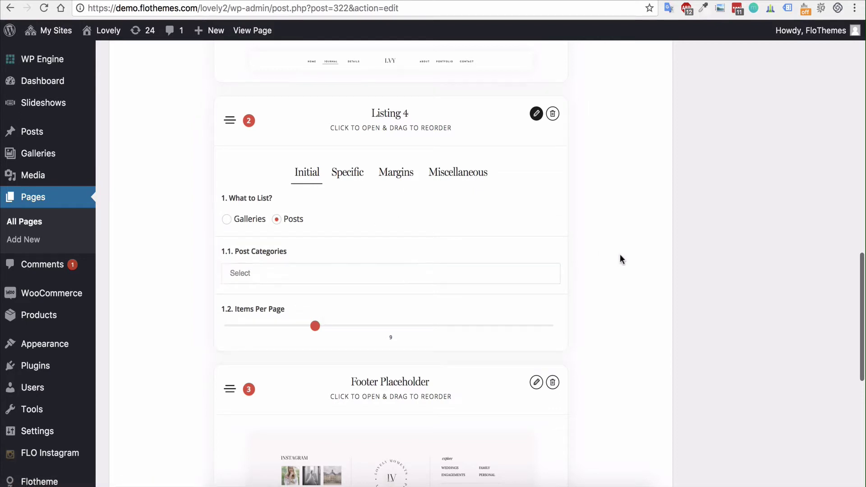
{"action": "left_click_drag", "start_coordinate": [315, 326], "coordinate": [280, 331]}
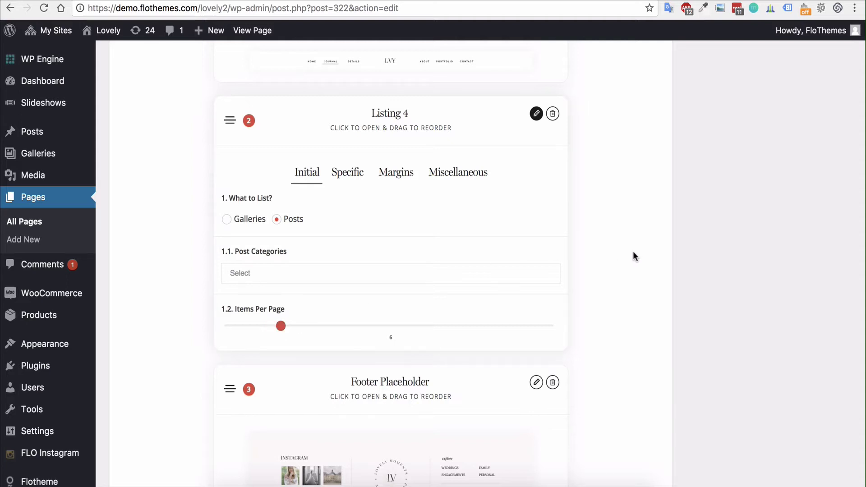
{"action": "scroll", "coordinate": [396, 130], "scroll_direction": "down", "scroll_amount": 5}
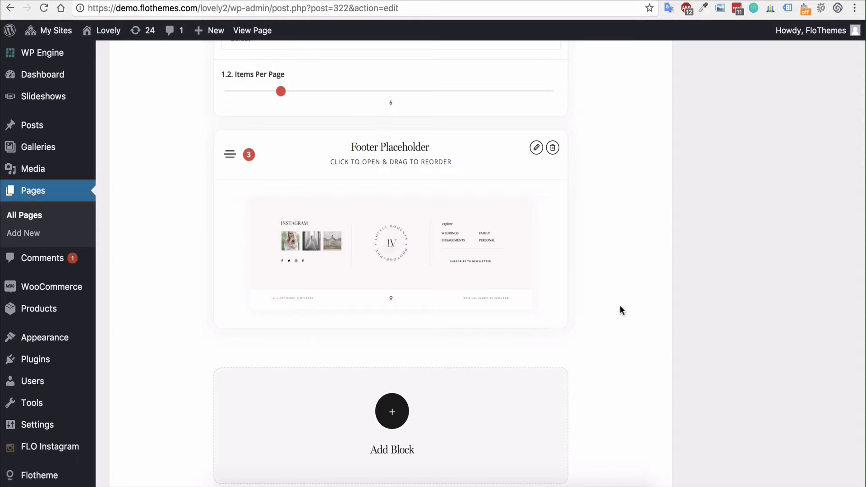
Insert a Listing Pagination block below Listing 4, above the Footer Placeholder
{"action": "scroll", "coordinate": [551, 261], "scroll_direction": "up", "scroll_amount": 2}
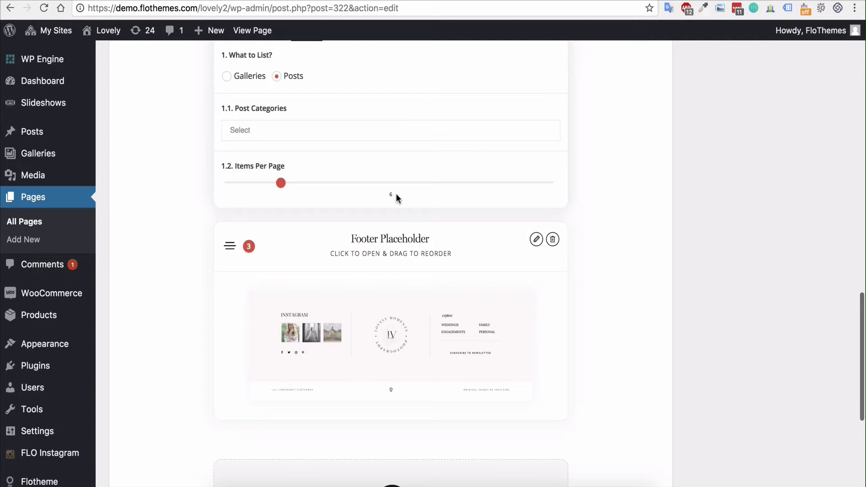
{"action": "scroll", "coordinate": [618, 203], "scroll_direction": "down", "scroll_amount": 4}
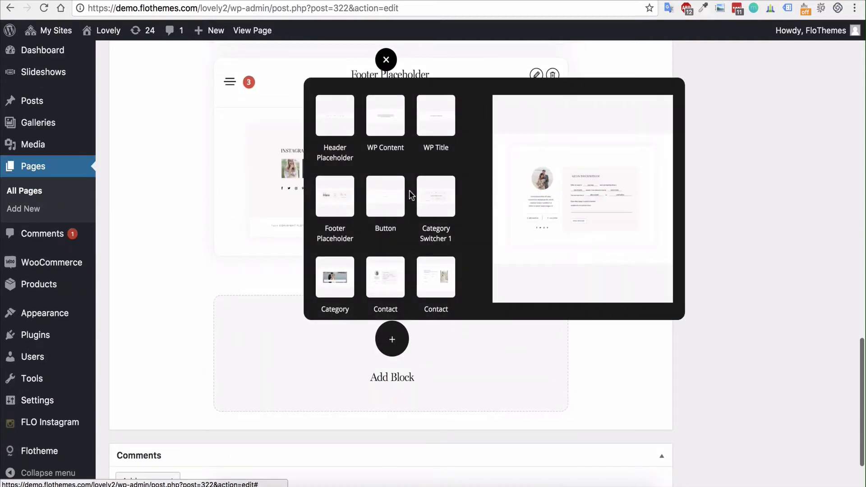
{"action": "scroll", "coordinate": [410, 194], "scroll_direction": "down", "scroll_amount": 6}
{"action": "scroll", "coordinate": [410, 194], "scroll_direction": "down", "scroll_amount": 5}
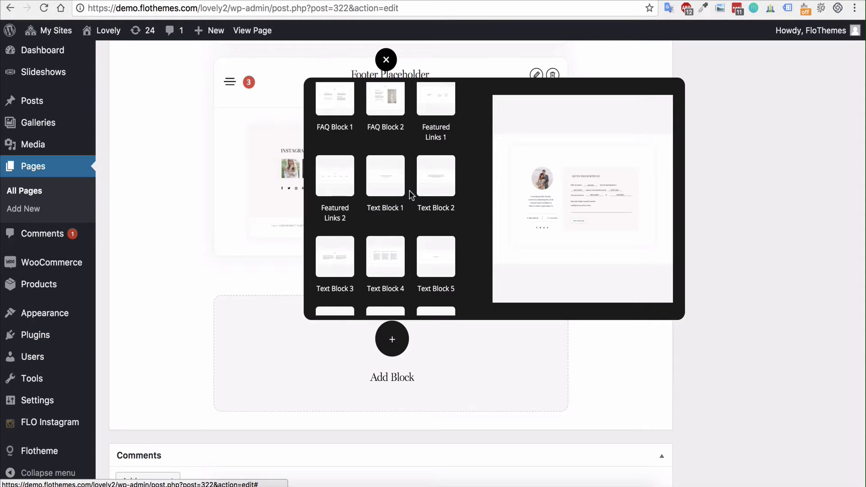
{"action": "scroll", "coordinate": [410, 194], "scroll_direction": "down", "scroll_amount": 4}
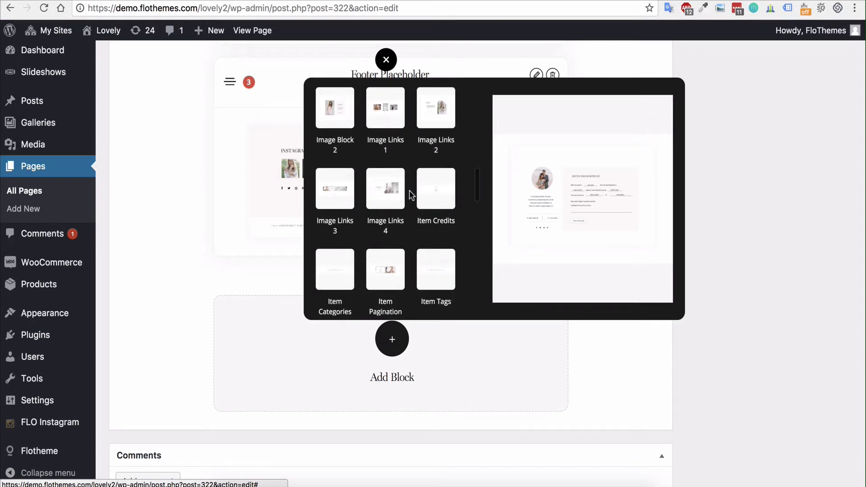
{"action": "scroll", "coordinate": [410, 192], "scroll_direction": "down", "scroll_amount": 5}
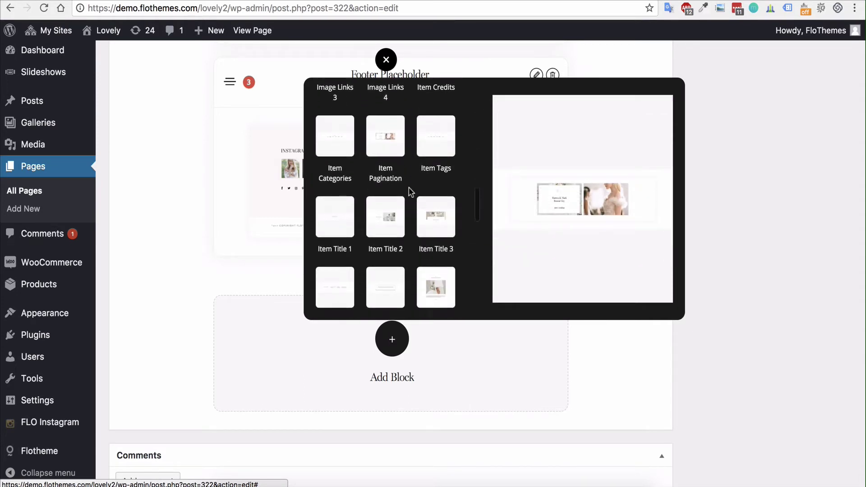
{"action": "scroll", "coordinate": [409, 192], "scroll_direction": "down", "scroll_amount": 1}
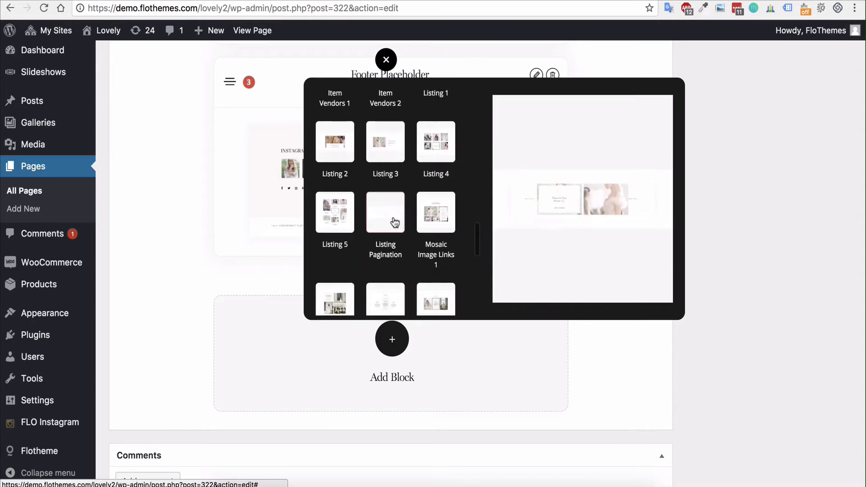
{"action": "left_click", "coordinate": [394, 223]}
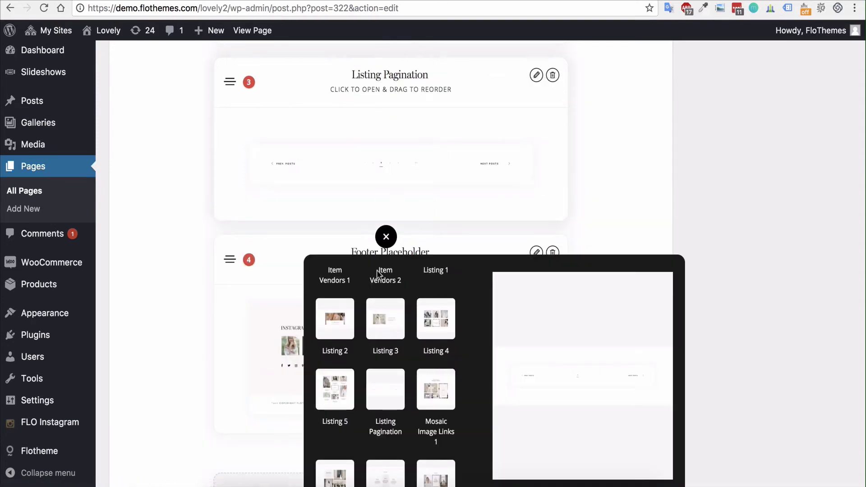
{"action": "left_click", "coordinate": [387, 234]}
{"action": "scroll", "coordinate": [618, 239], "scroll_direction": "up", "scroll_amount": 6}
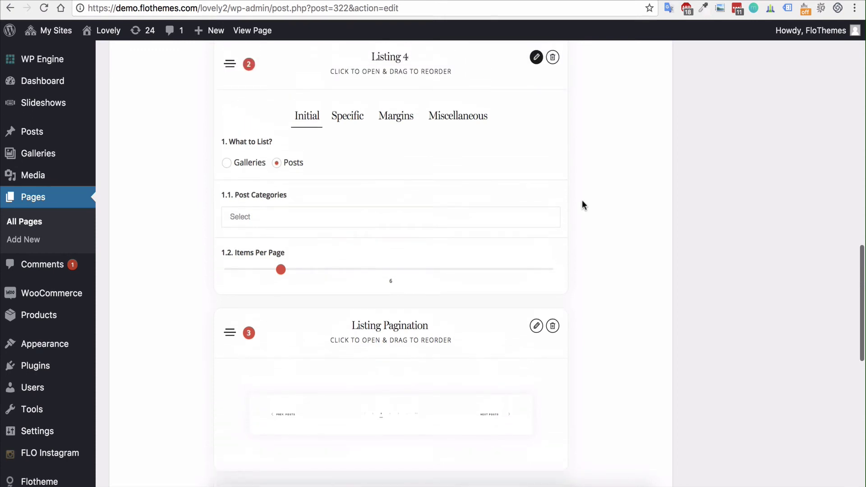
Review Listing Pagination's defaults (pagination numbers shown, Call To Action 1 link font) and collapse both listing blocks
{"action": "left_click", "coordinate": [536, 58]}
{"action": "scroll", "coordinate": [568, 180], "scroll_direction": "down", "scroll_amount": 3}
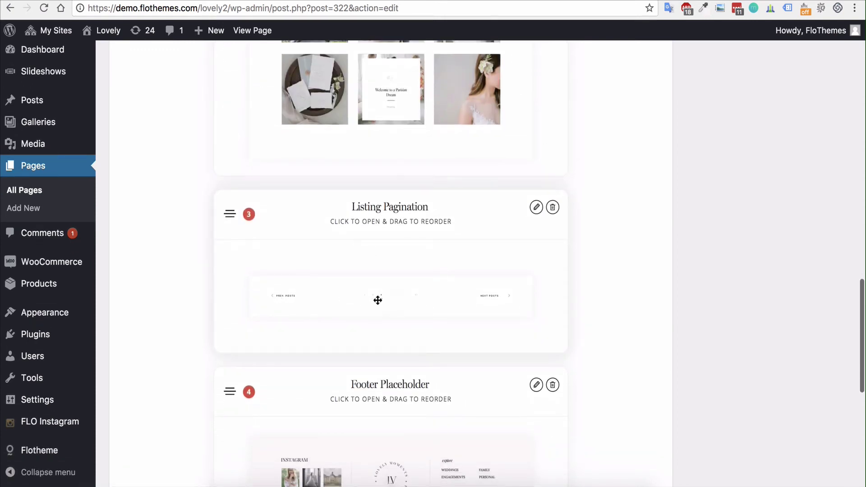
{"action": "left_click", "coordinate": [536, 209]}
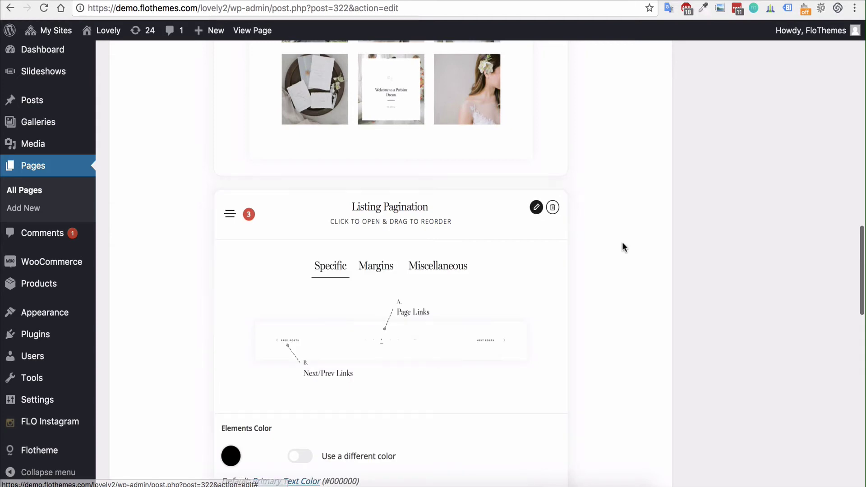
{"action": "scroll", "coordinate": [621, 244], "scroll_direction": "down", "scroll_amount": 2}
{"action": "scroll", "coordinate": [612, 171], "scroll_direction": "down", "scroll_amount": 7}
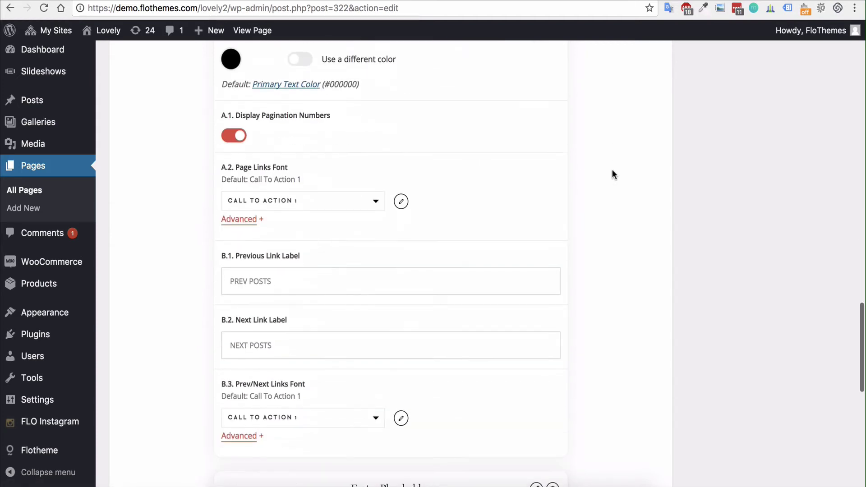
{"action": "scroll", "coordinate": [612, 171], "scroll_direction": "up", "scroll_amount": 1}
{"action": "scroll", "coordinate": [612, 174], "scroll_direction": "up", "scroll_amount": 4}
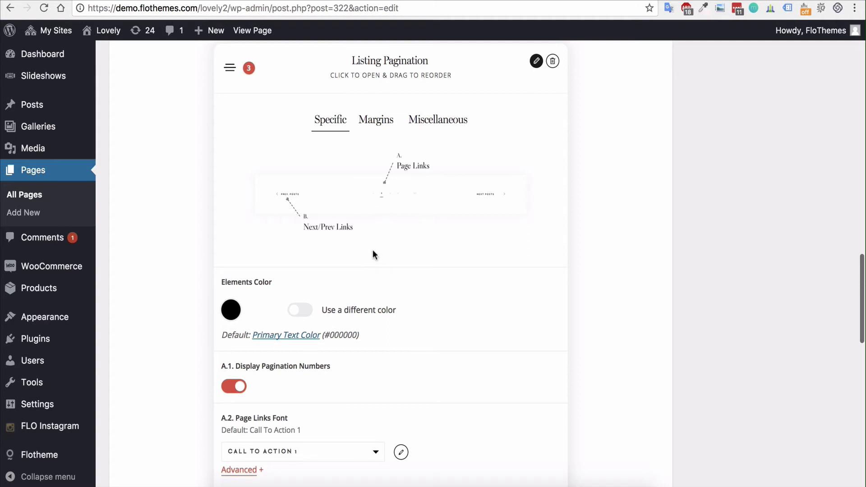
{"action": "scroll", "coordinate": [372, 251], "scroll_direction": "up", "scroll_amount": 1}
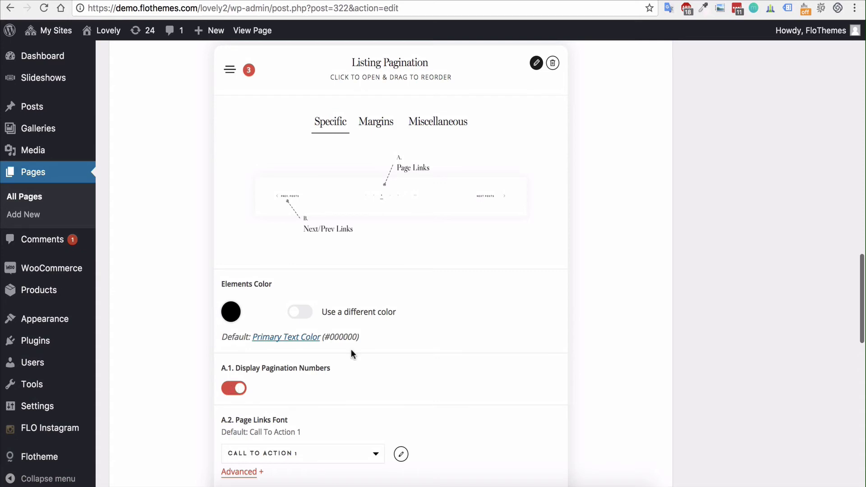
{"action": "scroll", "coordinate": [350, 351], "scroll_direction": "down", "scroll_amount": 5}
{"action": "scroll", "coordinate": [352, 350], "scroll_direction": "up", "scroll_amount": 4}
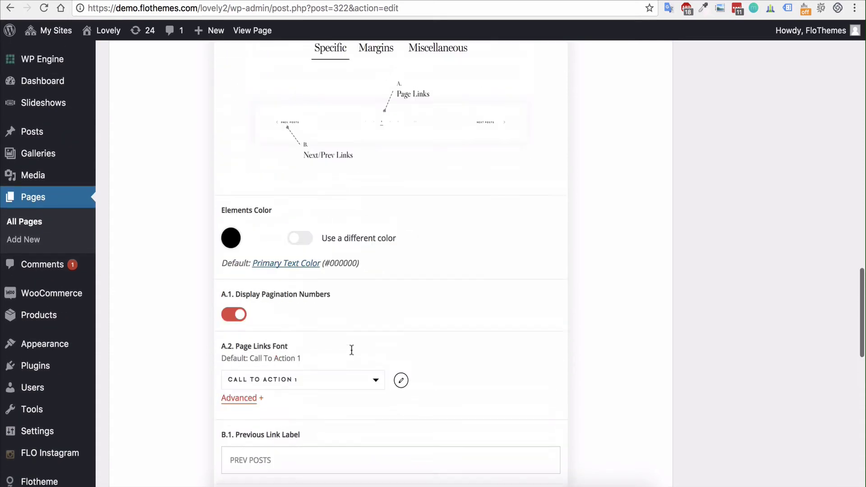
{"action": "scroll", "coordinate": [351, 350], "scroll_direction": "up", "scroll_amount": 4}
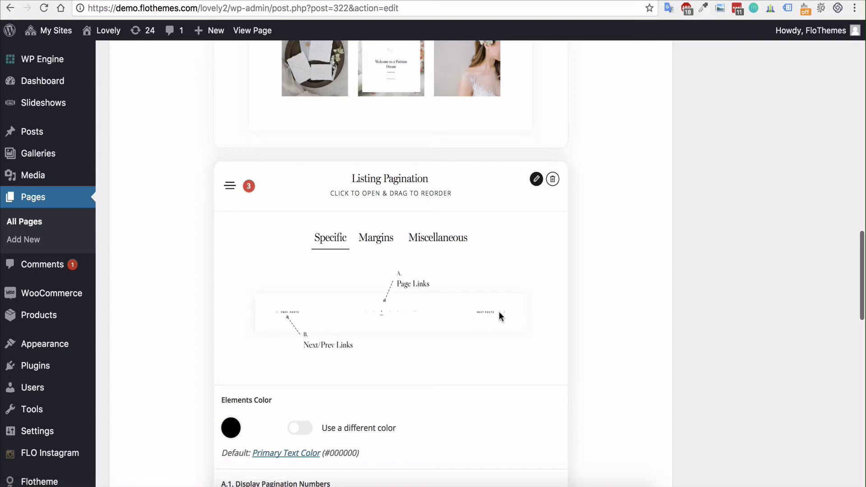
{"action": "left_click", "coordinate": [535, 180]}
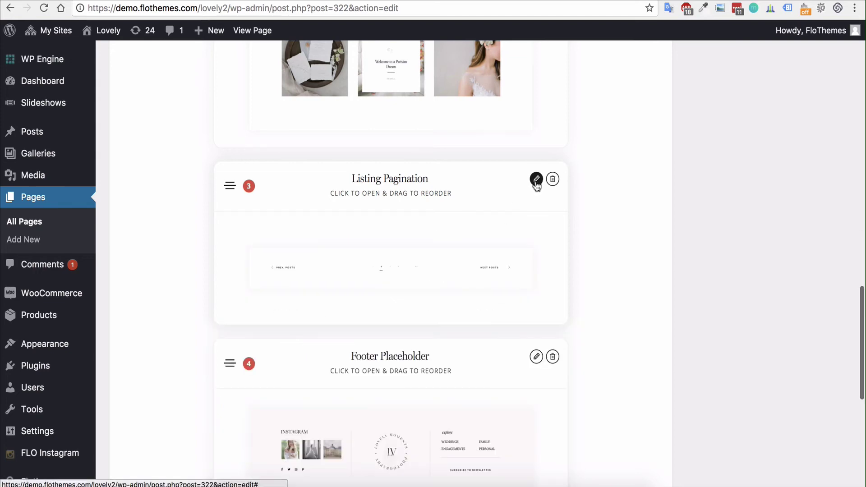
Save the Blog / Portfolio page changes with Update
{"action": "scroll", "coordinate": [684, 238], "scroll_direction": "up", "scroll_amount": 8}
{"action": "scroll", "coordinate": [683, 237], "scroll_direction": "up", "scroll_amount": 15}
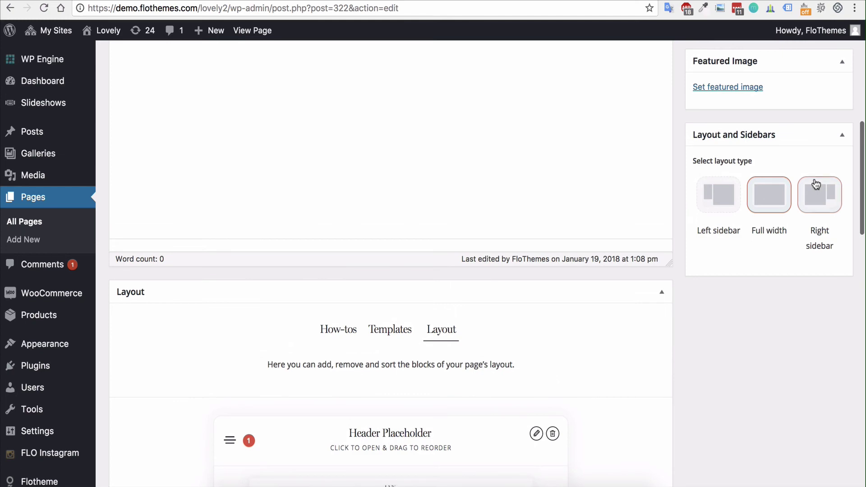
{"action": "left_click", "coordinate": [815, 197]}
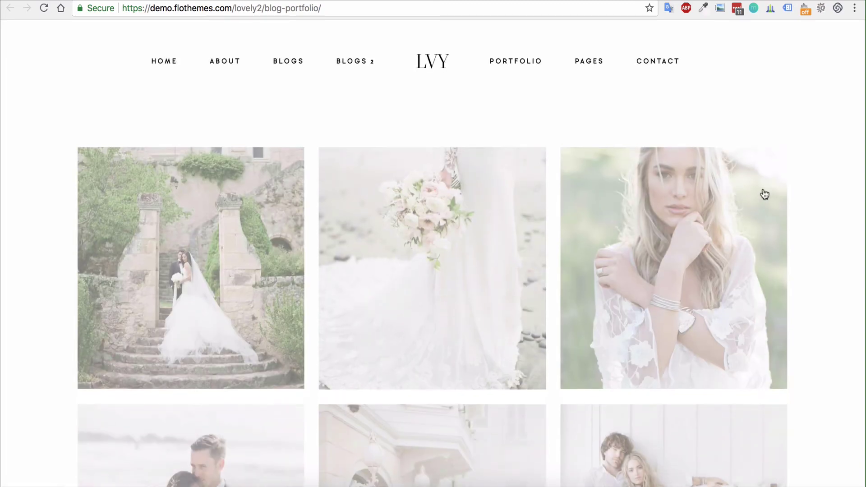
On the live page, go to page 2 with NEXT POSTS and return with PREV POSTS
{"action": "scroll", "coordinate": [763, 194], "scroll_direction": "down", "scroll_amount": 10}
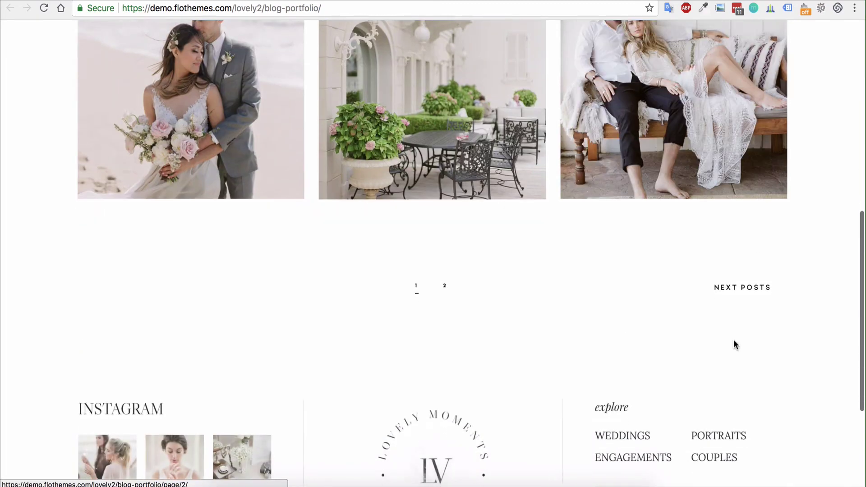
{"action": "left_click", "coordinate": [723, 287]}
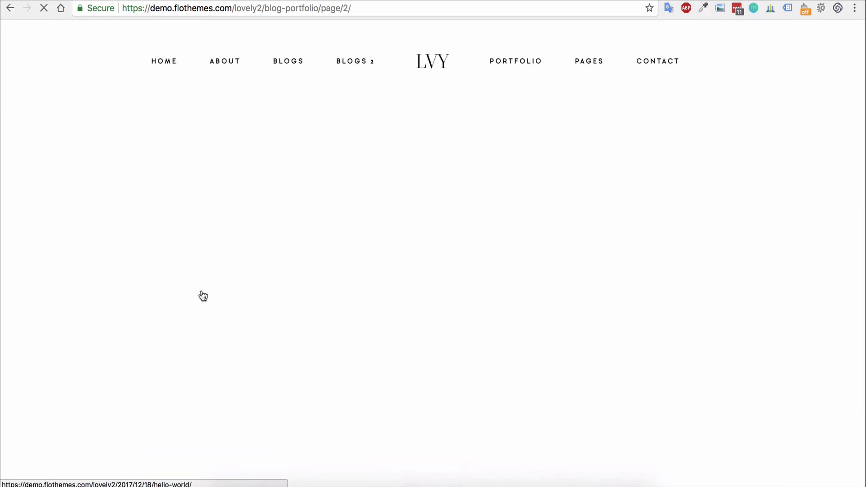
{"action": "scroll", "coordinate": [483, 254], "scroll_direction": "down", "scroll_amount": 4}
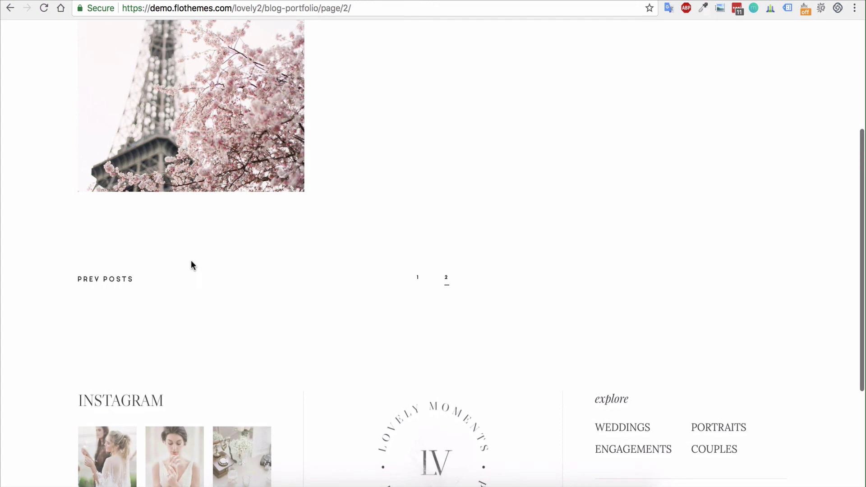
{"action": "left_click", "coordinate": [117, 279]}
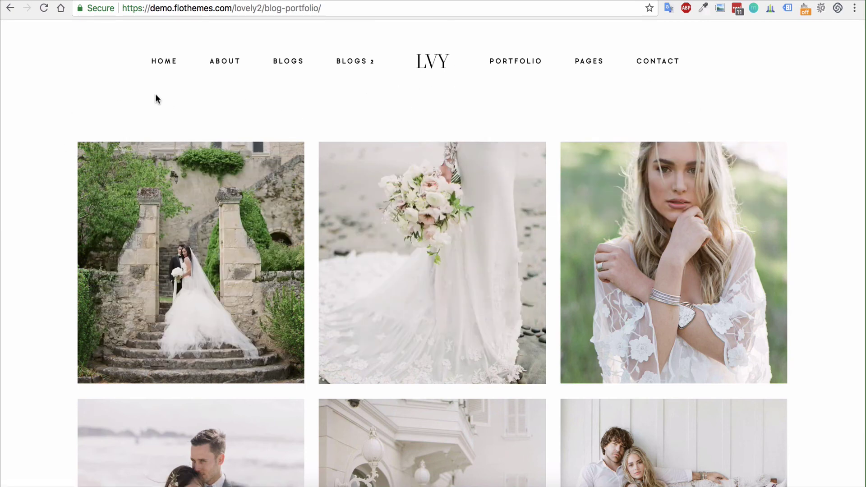
{"action": "scroll", "coordinate": [54, 228], "scroll_direction": "down", "scroll_amount": 2}
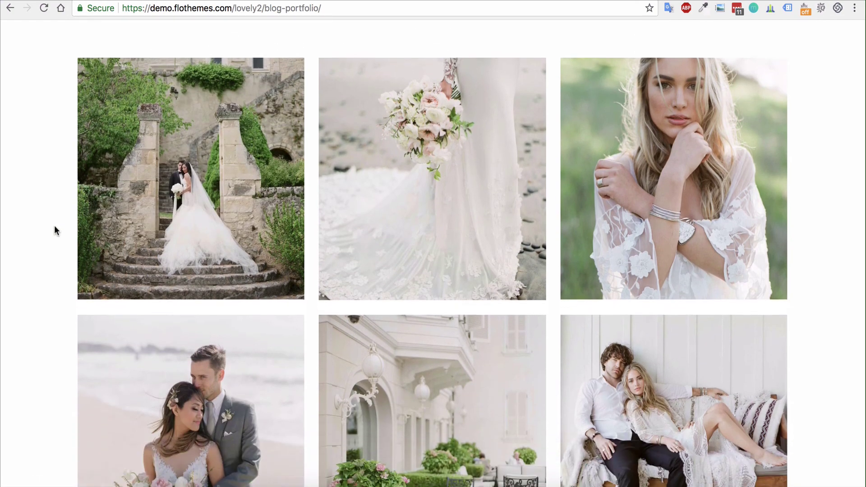
{"action": "scroll", "coordinate": [54, 230], "scroll_direction": "down", "scroll_amount": 2}
{"action": "scroll", "coordinate": [55, 230], "scroll_direction": "down", "scroll_amount": 3}
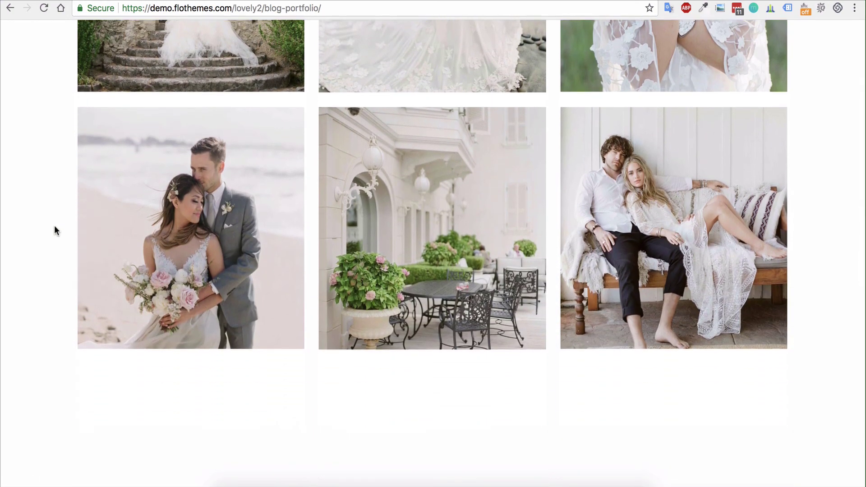
{"action": "scroll", "coordinate": [54, 227], "scroll_direction": "up", "scroll_amount": 5}
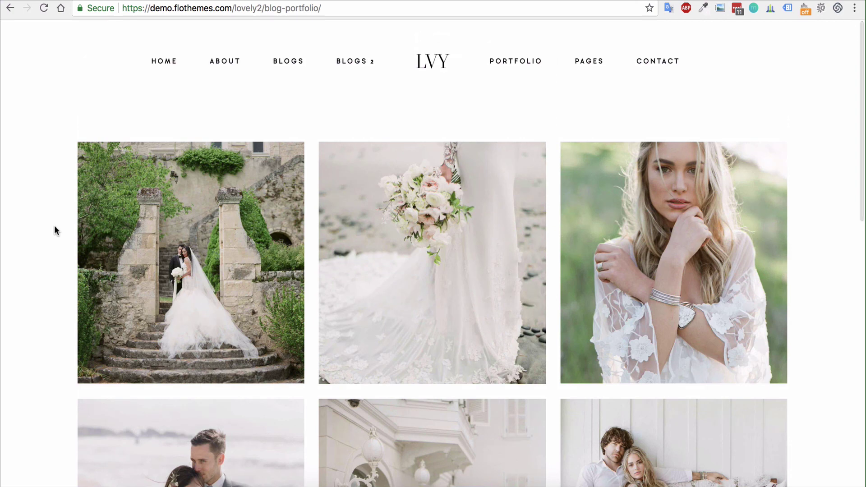